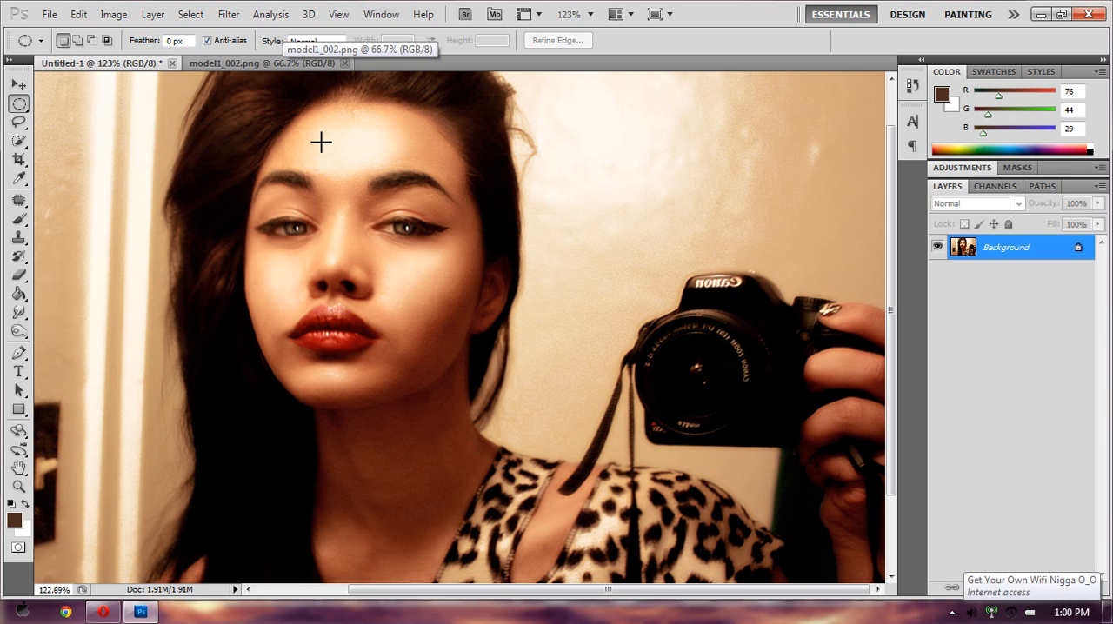
# - Select the avatar's head in model1_002.png with the Elliptical Marquee and copy it
pyautogui.click(289, 61)
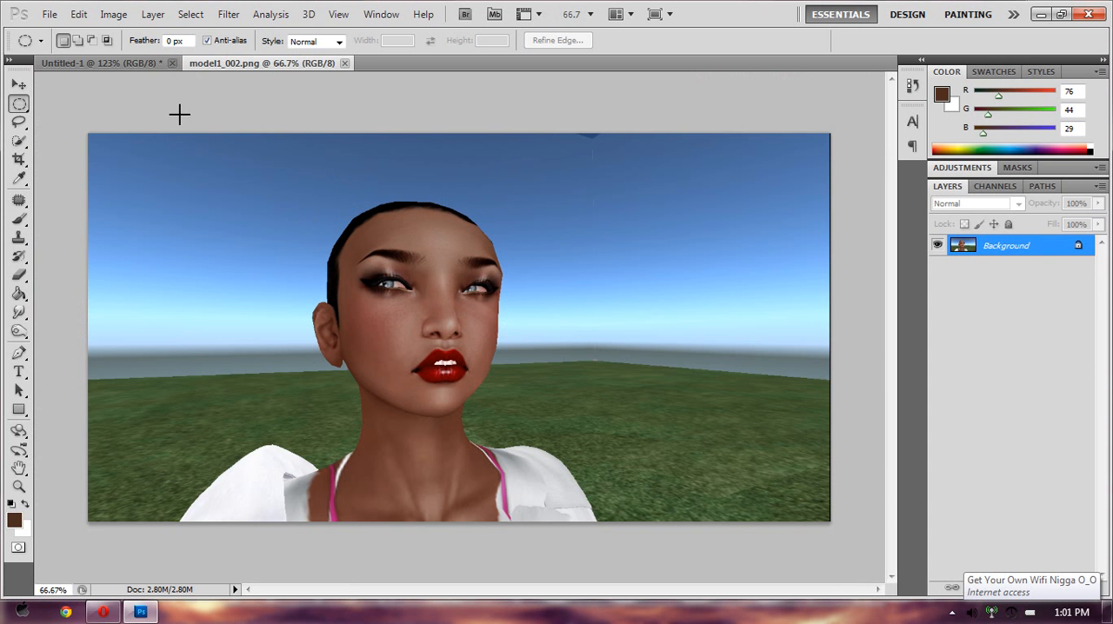
pyautogui.click(153, 66)
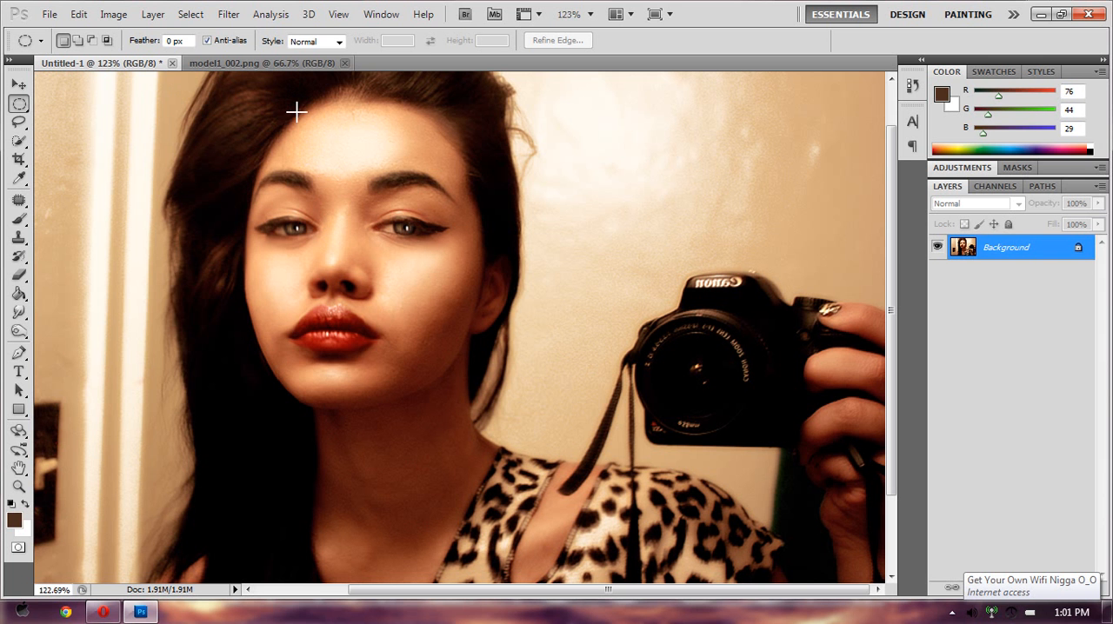
pyautogui.click(269, 68)
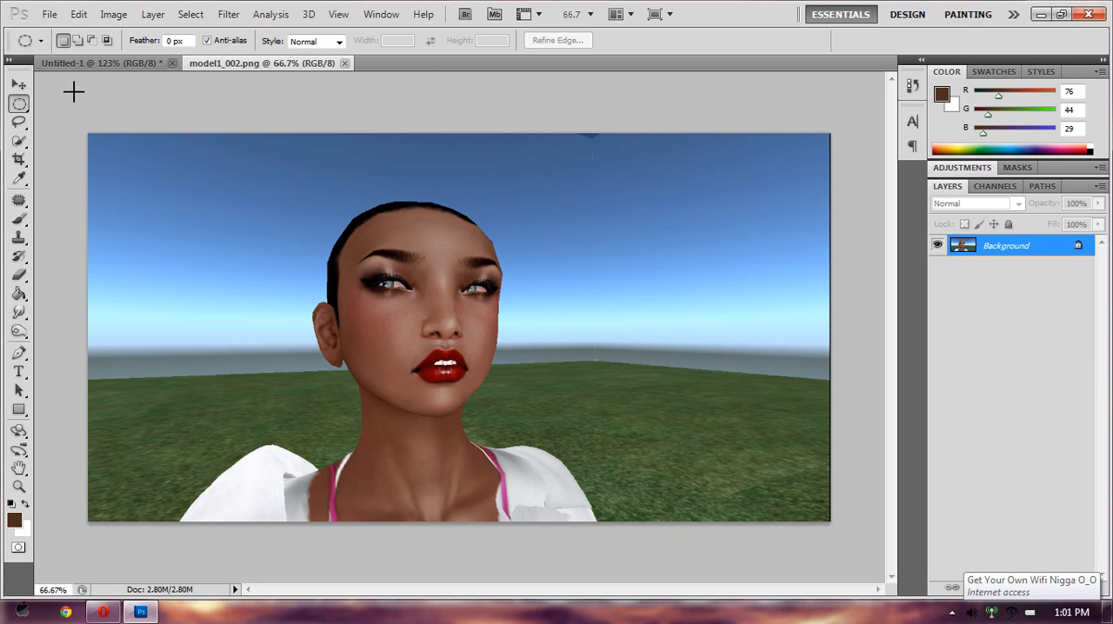
pyautogui.click(29, 104)
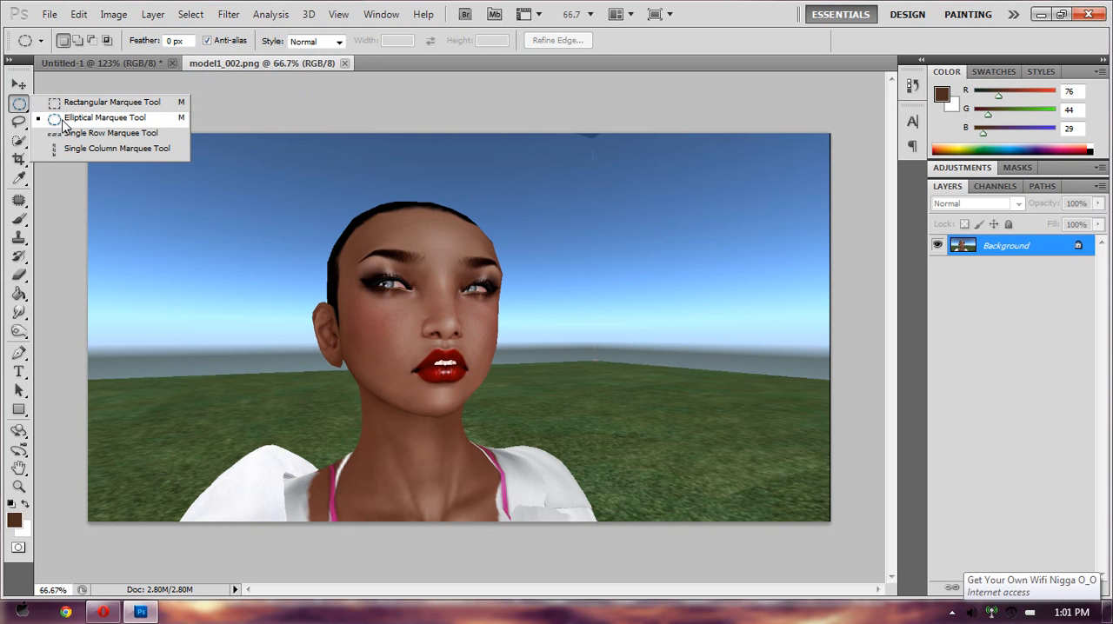
pyautogui.click(178, 126)
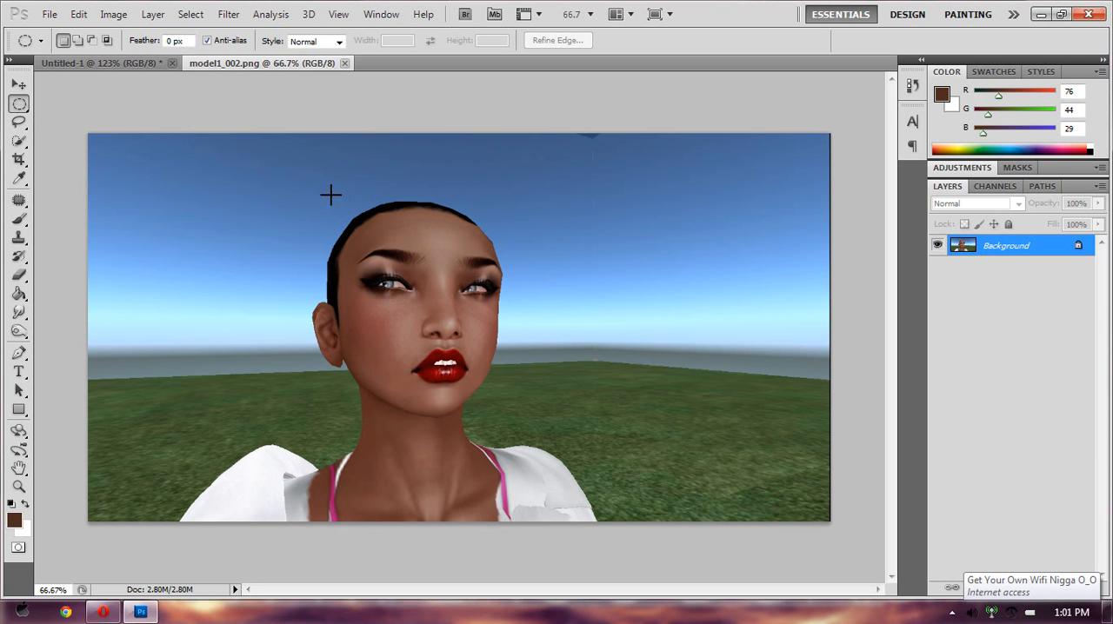
pyautogui.moveTo(329, 190); pyautogui.dragTo(441, 304)
pyautogui.moveTo(521, 425); pyautogui.dragTo(522, 427)
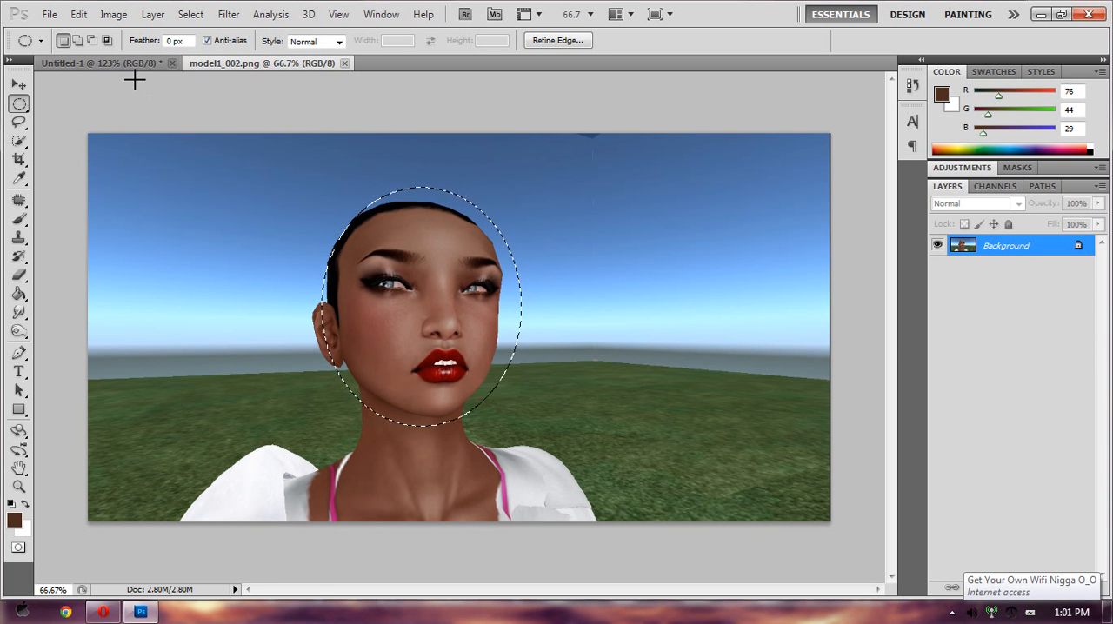
pyautogui.click(79, 15)
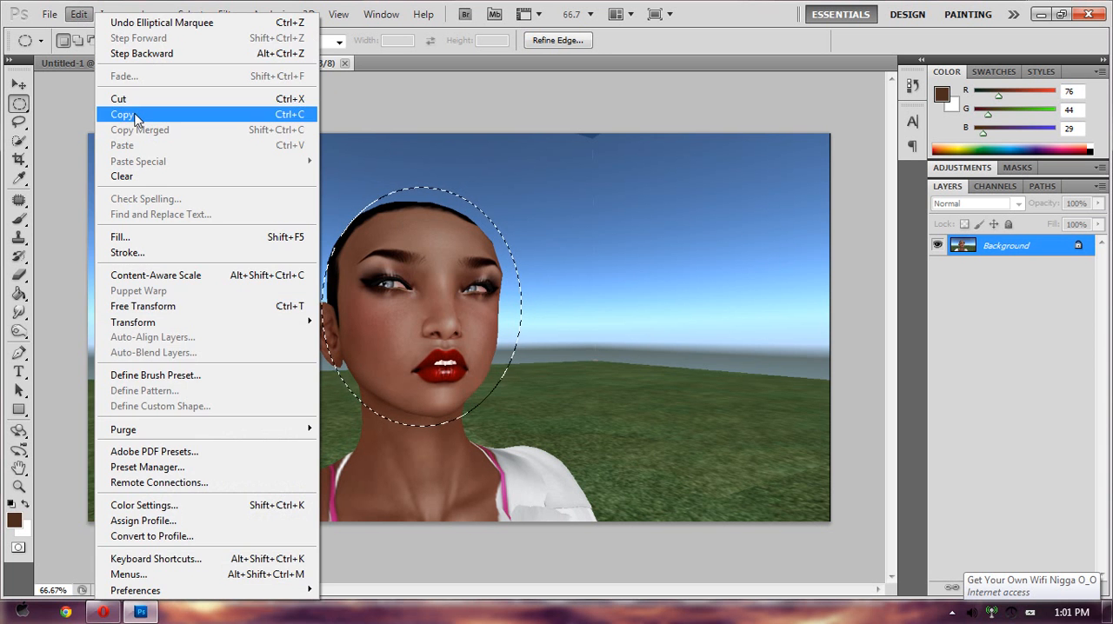
pyautogui.click(118, 114)
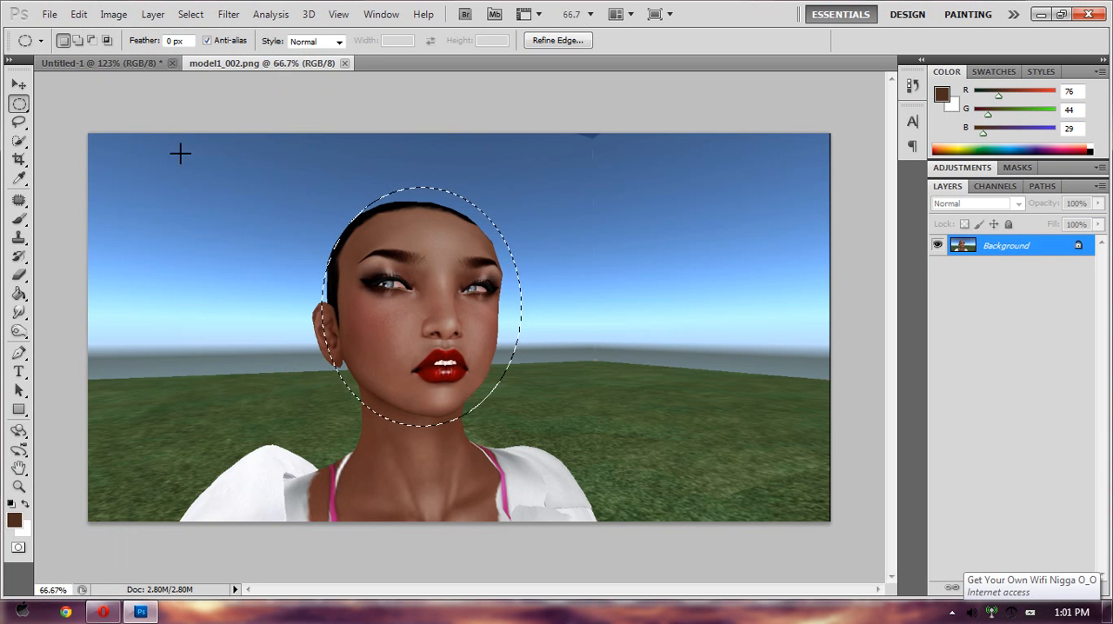
# - Paste the copied head into Untitled-1 and move it closer to the woman's face
pyautogui.click(138, 64)
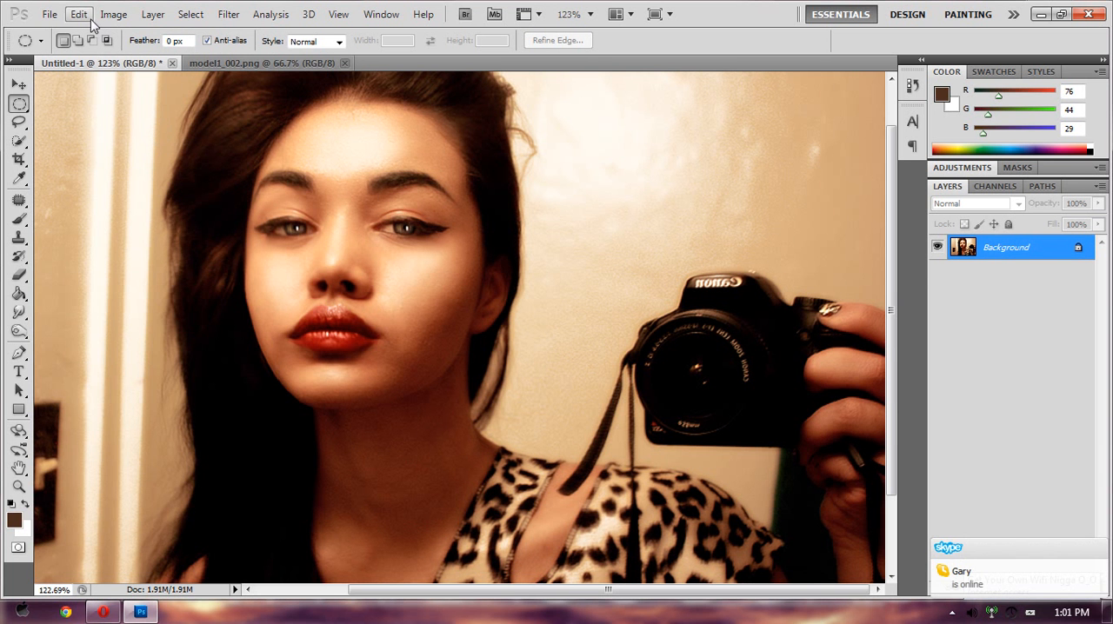
pyautogui.click(83, 17)
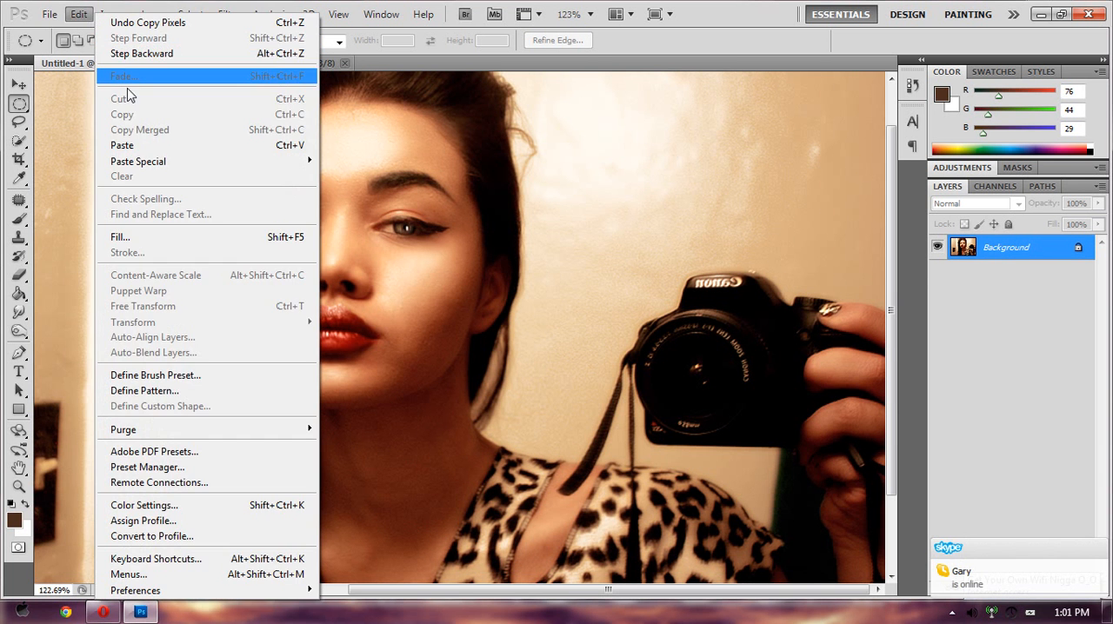
pyautogui.click(160, 146)
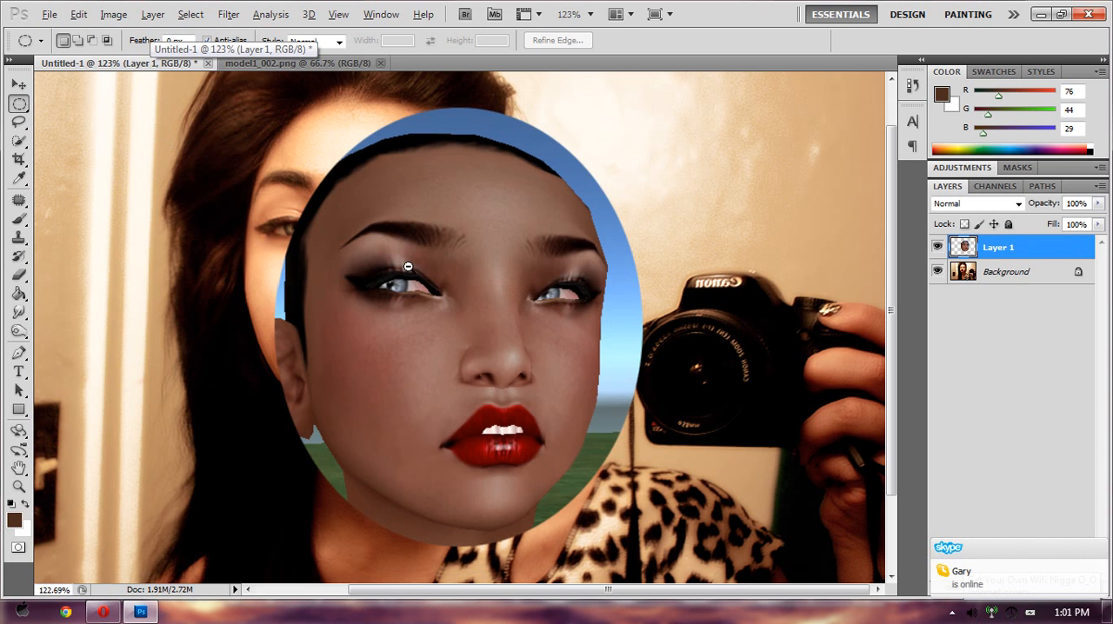
pyautogui.scroll(-3, 408, 267)
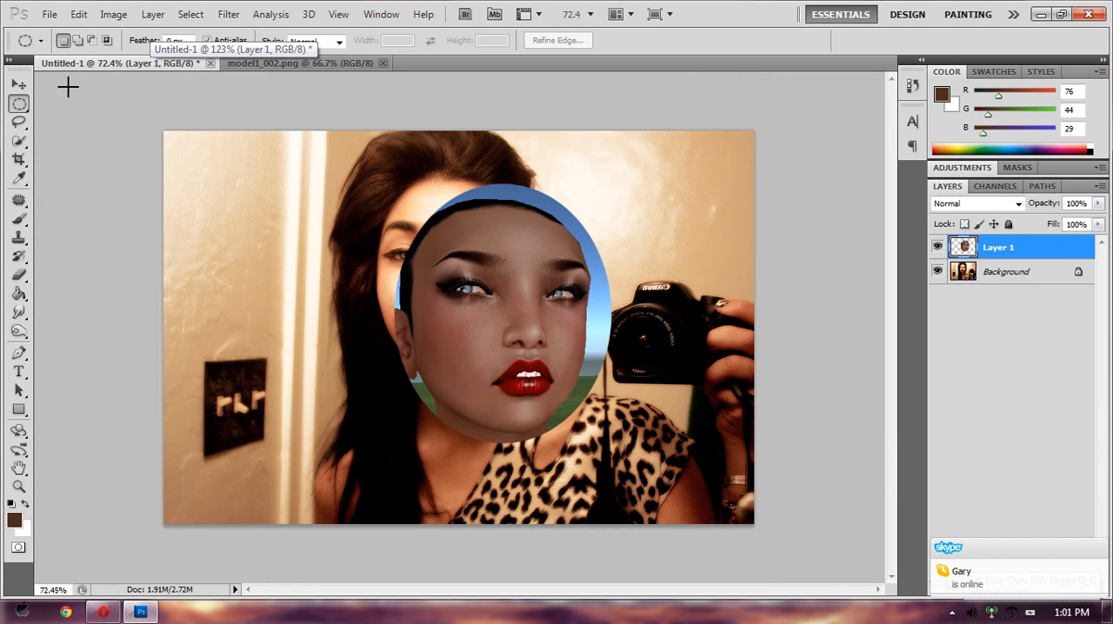
pyautogui.click(18, 84)
pyautogui.moveTo(466, 322); pyautogui.dragTo(467, 275)
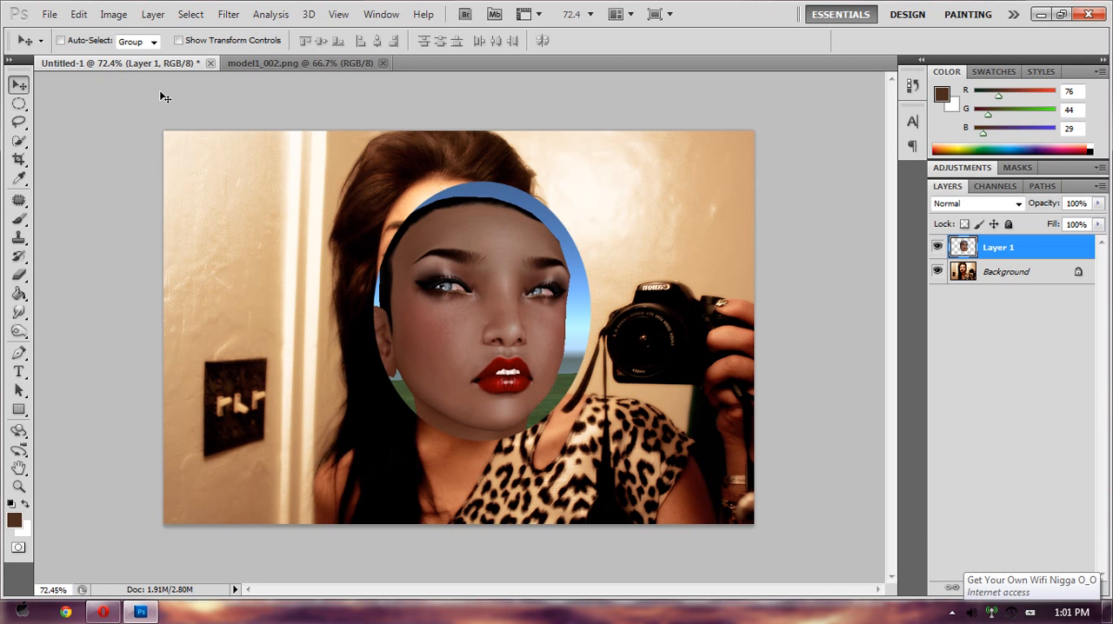
# - Flip the pasted head on Layer 1 horizontally and move it over the woman's face
pyautogui.click(81, 18)
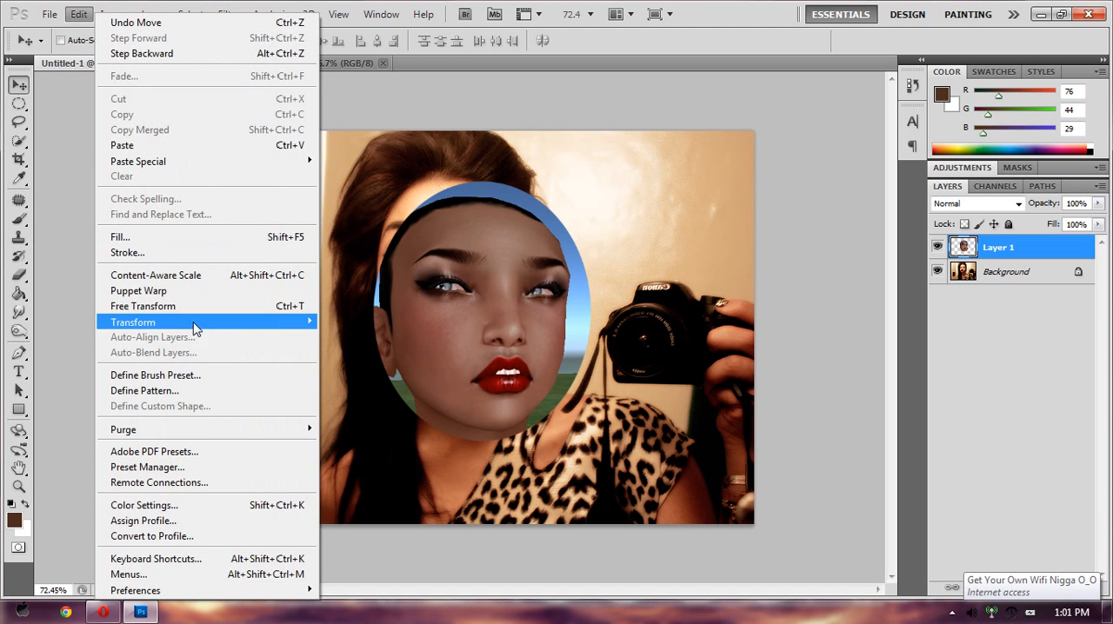
pyautogui.moveTo(195, 328)
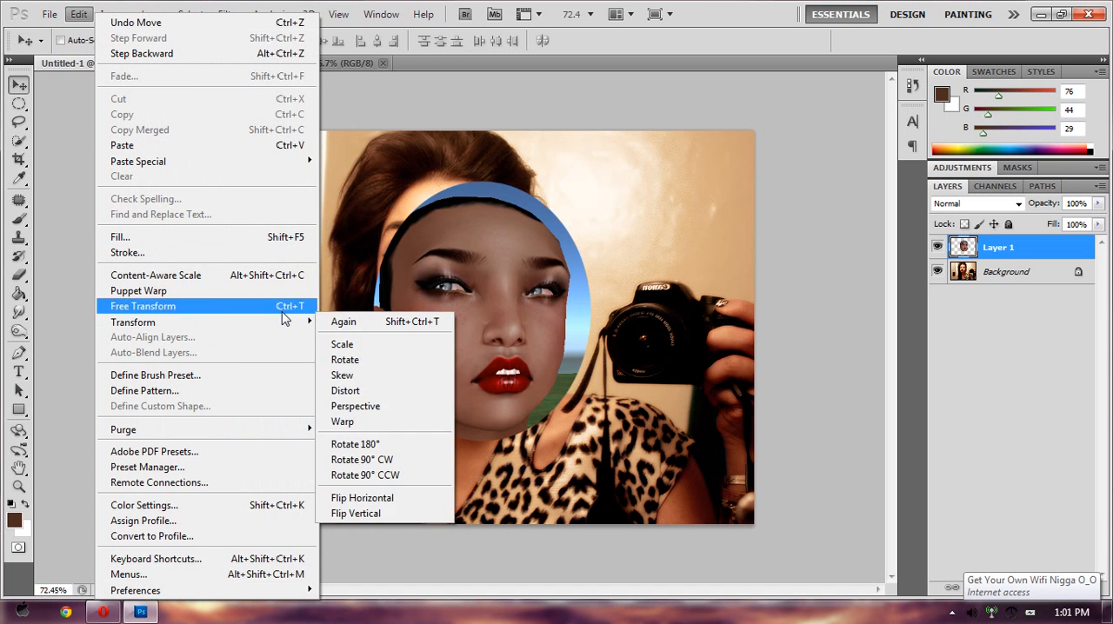
pyautogui.moveTo(293, 326)
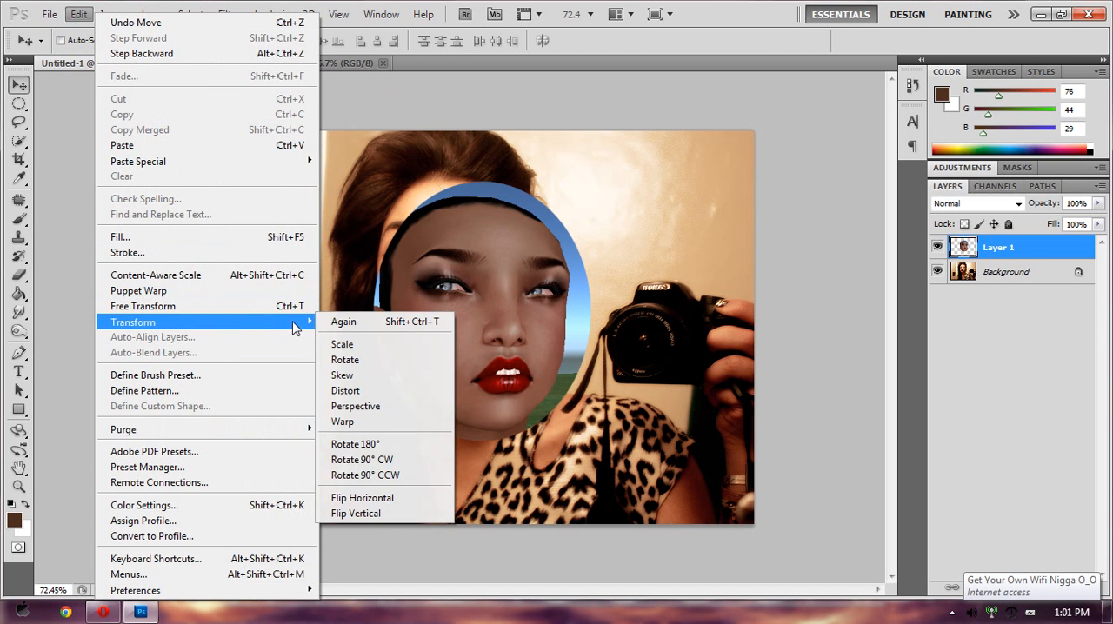
pyautogui.click(394, 499)
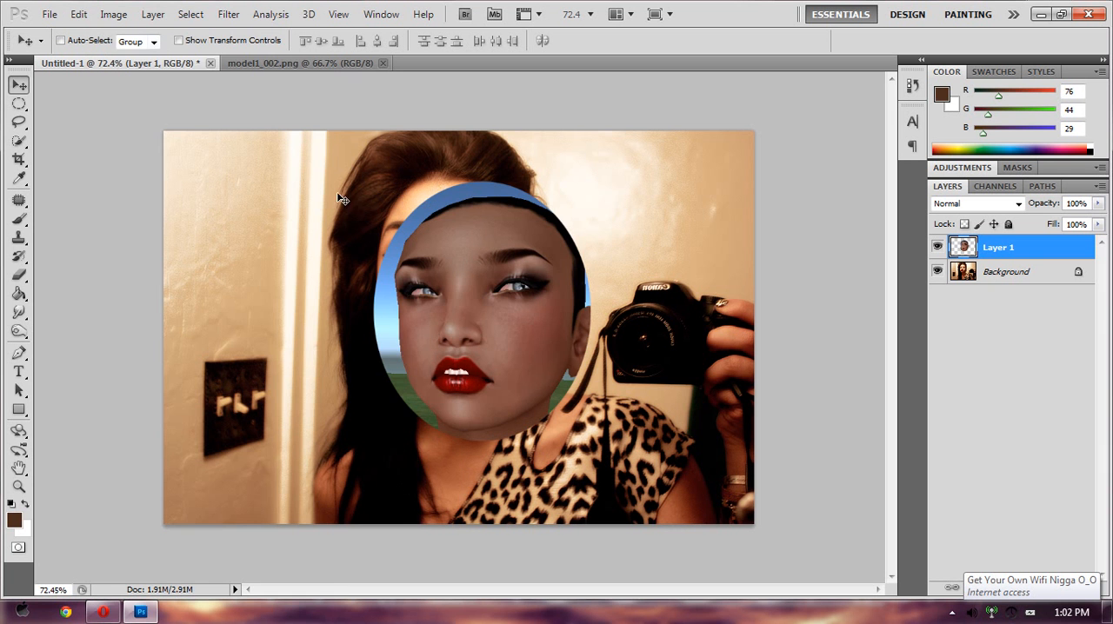
pyautogui.moveTo(491, 330); pyautogui.dragTo(539, 290)
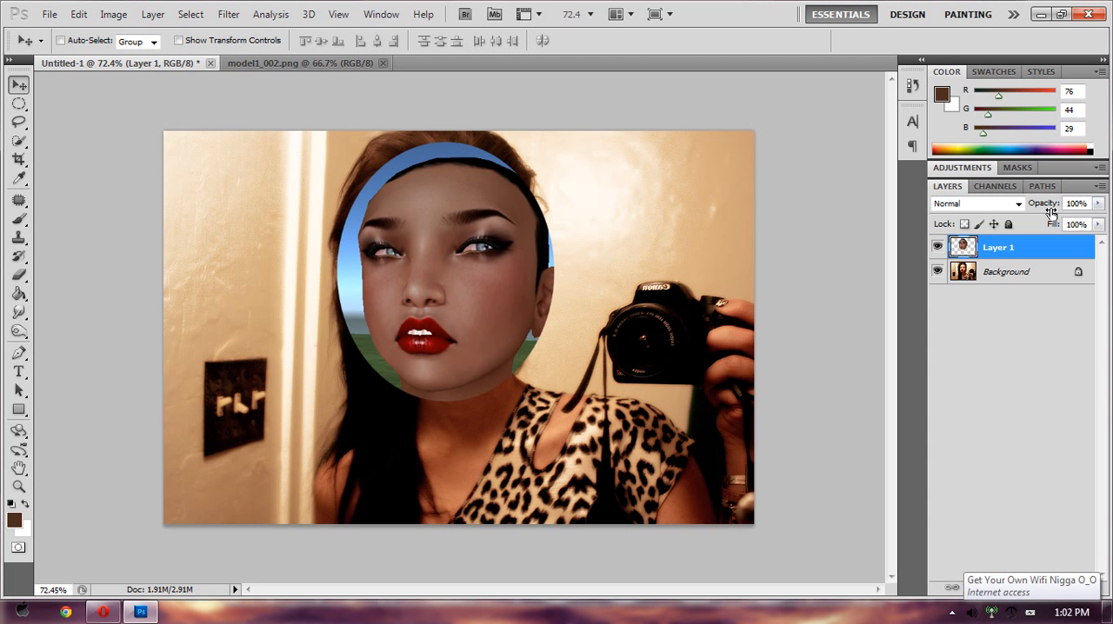
# - Lower Layer 1's opacity to 50% and shift the pasted head slightly down over the woman's face
pyautogui.click(1097, 203)
pyautogui.moveTo(1091, 219); pyautogui.dragTo(1048, 225)
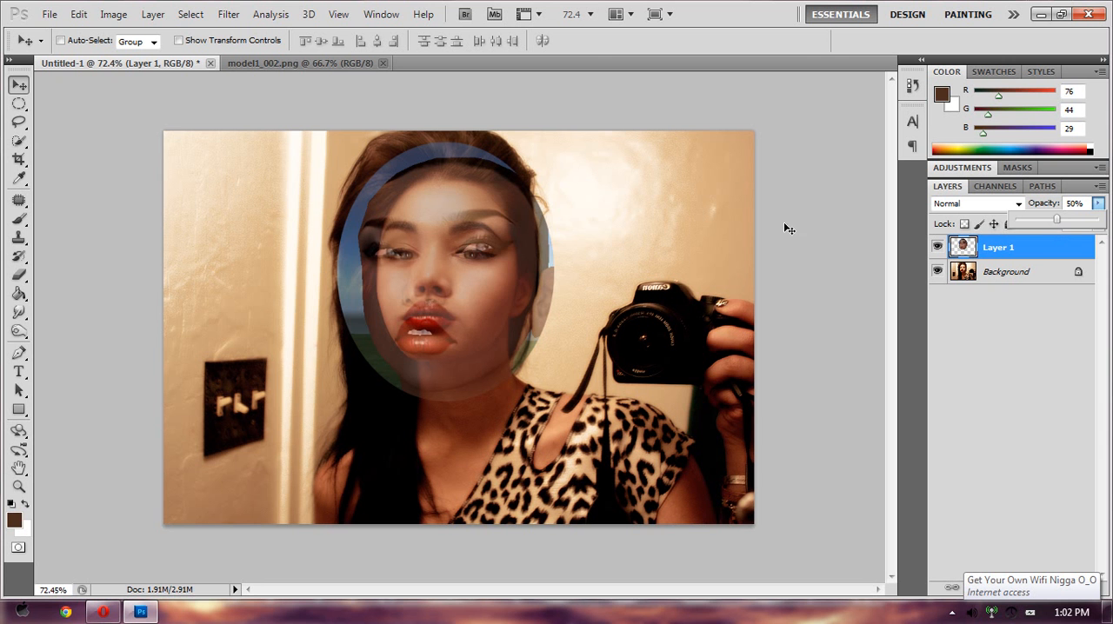
pyautogui.moveTo(435, 246)
pyautogui.mouseDown()
pyautogui.moveTo(440, 261)
pyautogui.moveTo(520, 248)
pyautogui.moveTo(469, 251)
pyautogui.moveTo(439, 227)
pyautogui.moveTo(438, 277)
pyautogui.moveTo(437, 265)
pyautogui.mouseUp()
# - Free-transform the pasted head to about 86% width and 77% height, aligning its eyes and lips with the woman's
pyautogui.click(79, 14)
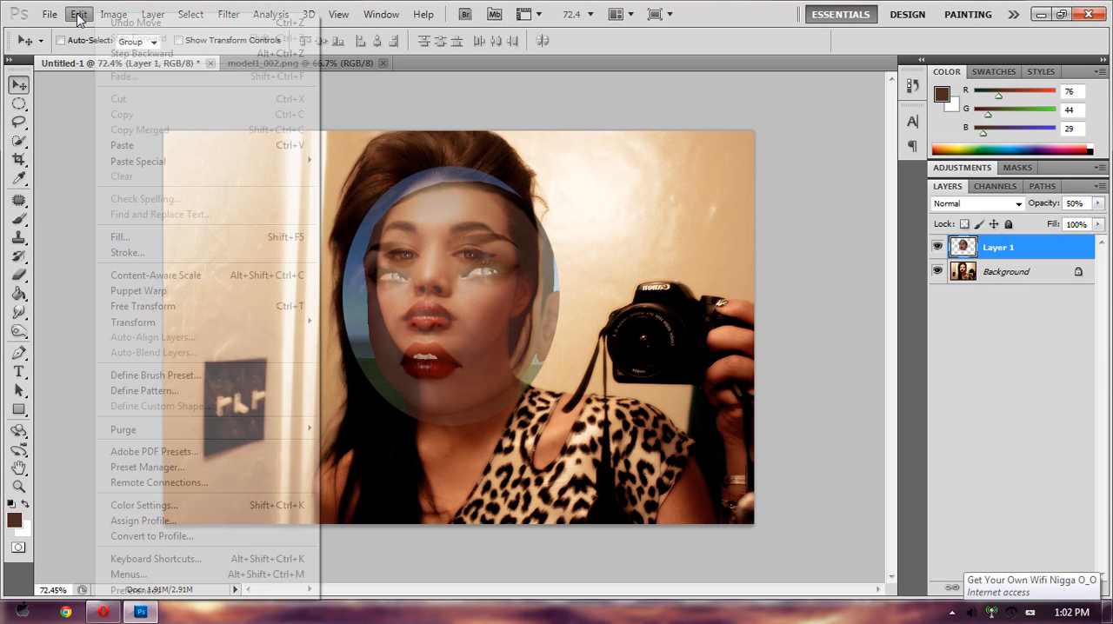
pyautogui.click(214, 314)
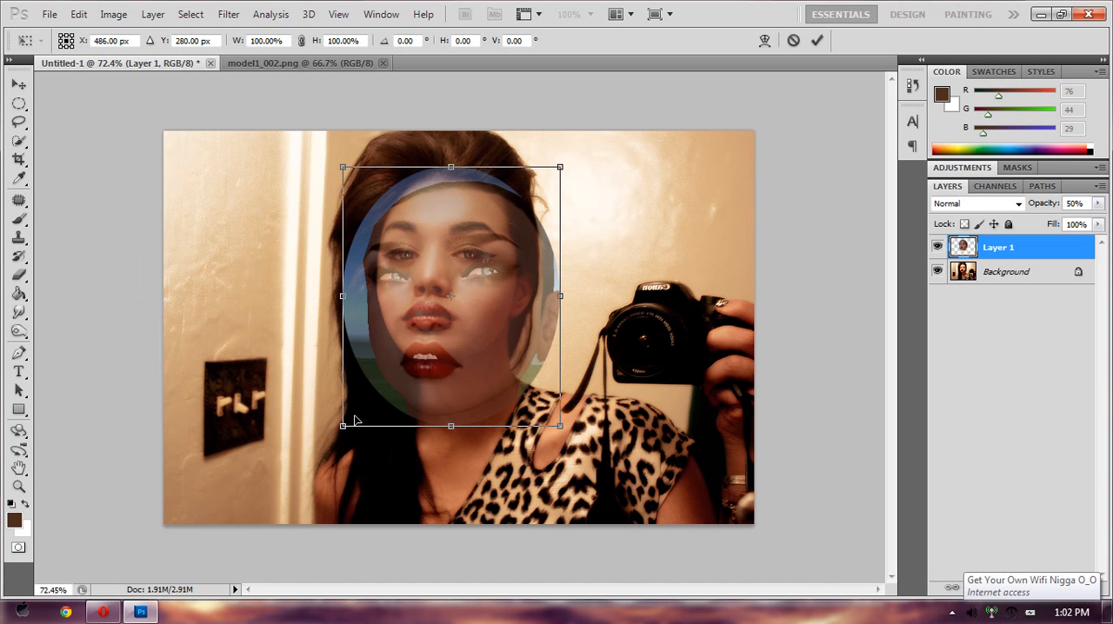
pyautogui.moveTo(344, 425); pyautogui.dragTo(373, 376)
pyautogui.moveTo(466, 318); pyautogui.dragTo(449, 315)
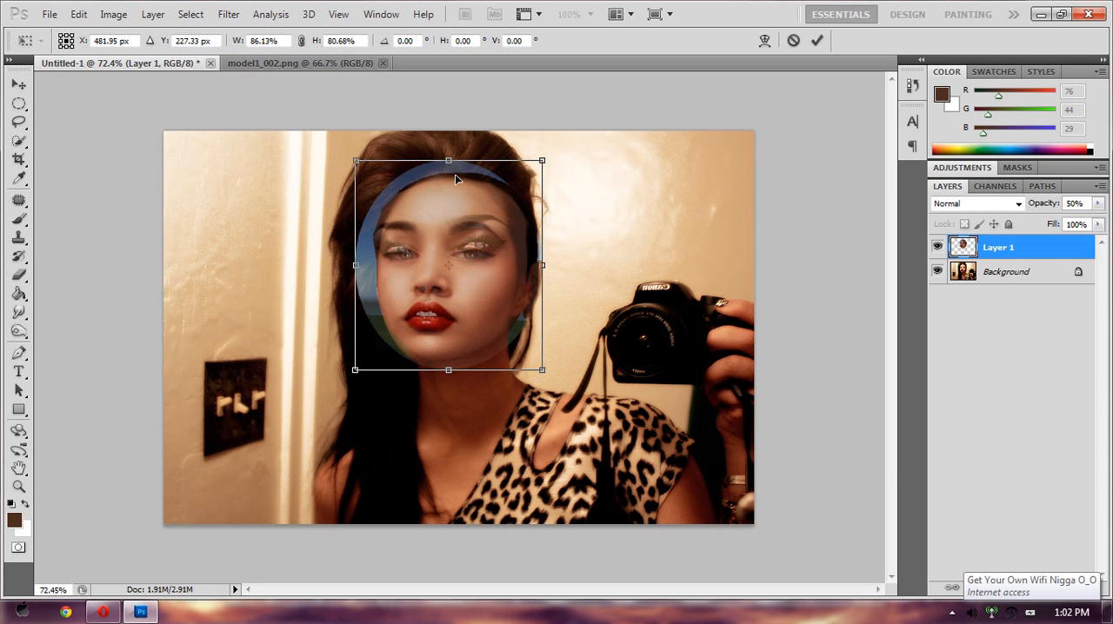
pyautogui.moveTo(447, 161); pyautogui.dragTo(448, 169)
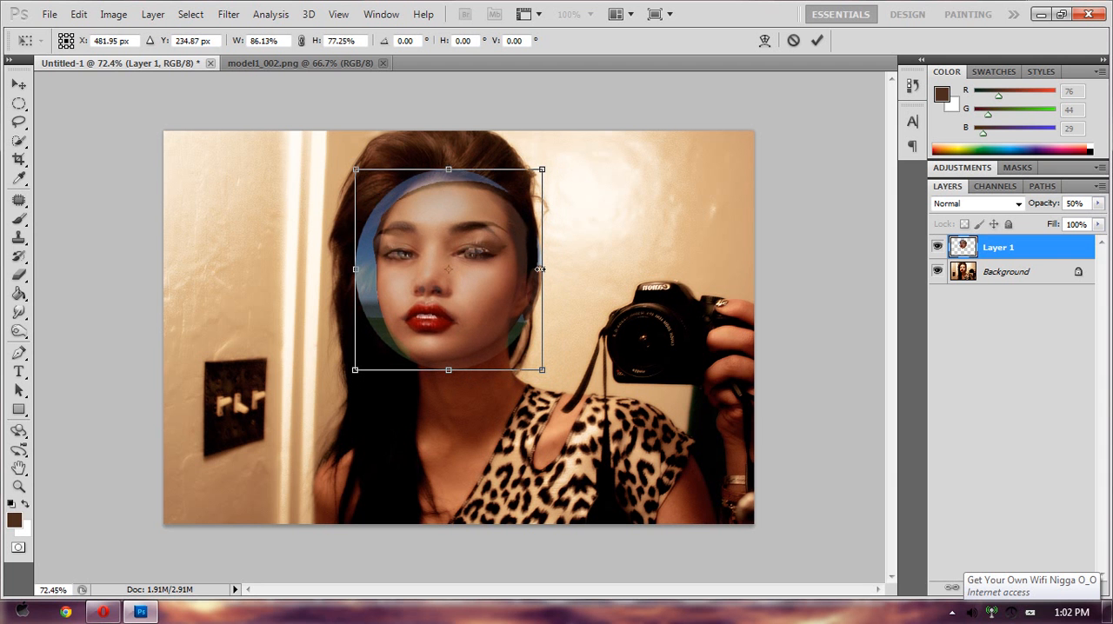
# - Narrow the pasted head to about 81% width, rotate it about 1.4°, nudge it into alignment, and apply the transform
pyautogui.moveTo(540, 270); pyautogui.dragTo(533, 271)
pyautogui.moveTo(562, 156); pyautogui.dragTo(568, 152)
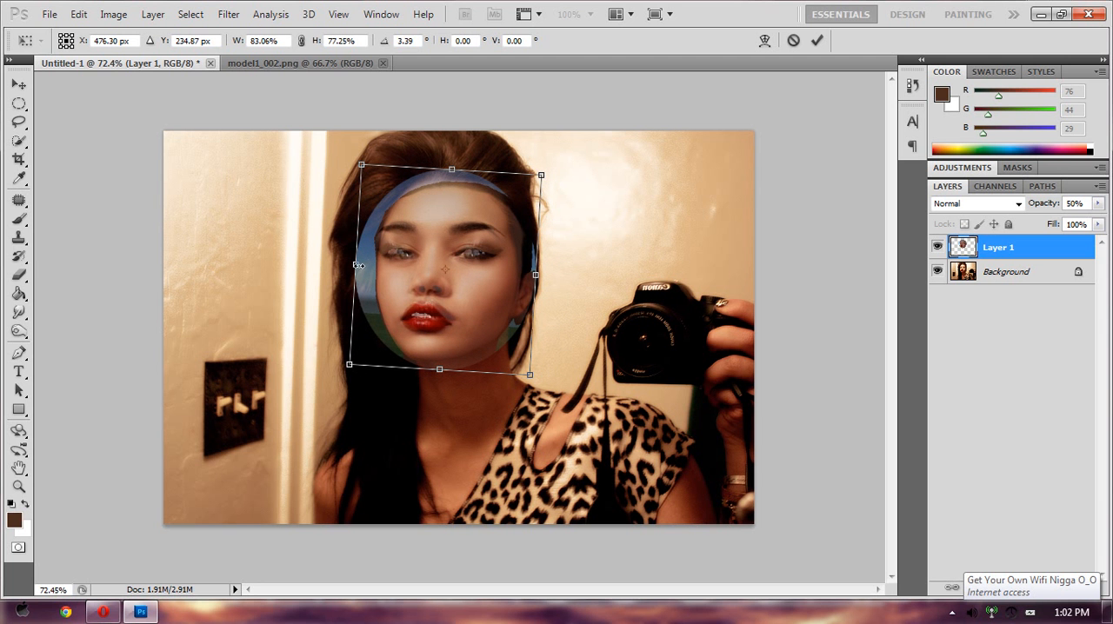
pyautogui.moveTo(358, 266); pyautogui.dragTo(362, 266)
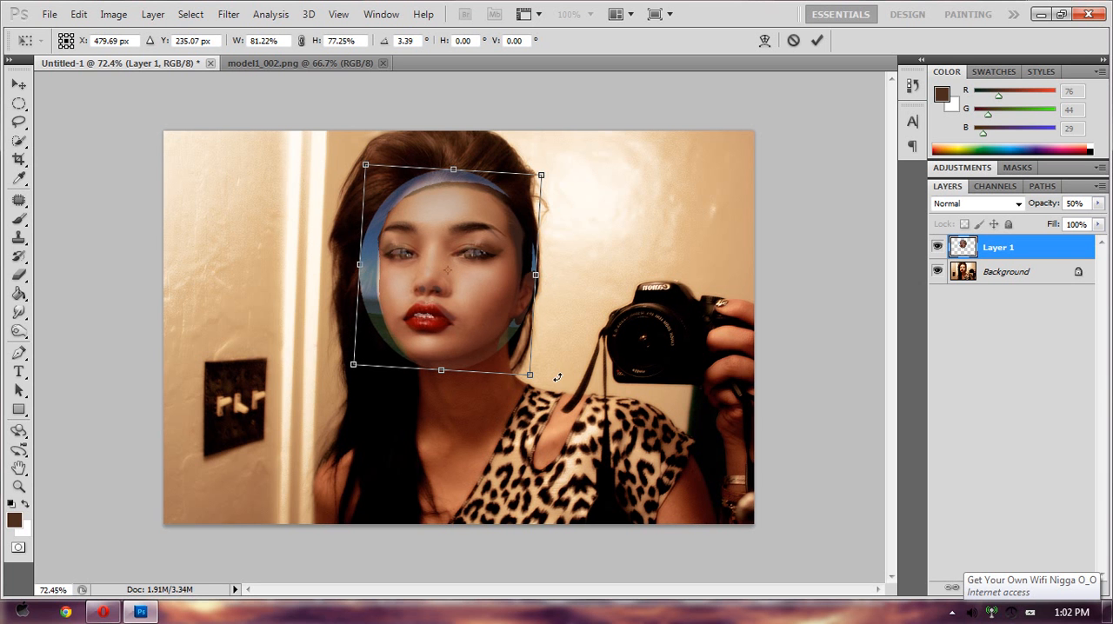
pyautogui.moveTo(556, 375); pyautogui.dragTo(556, 367)
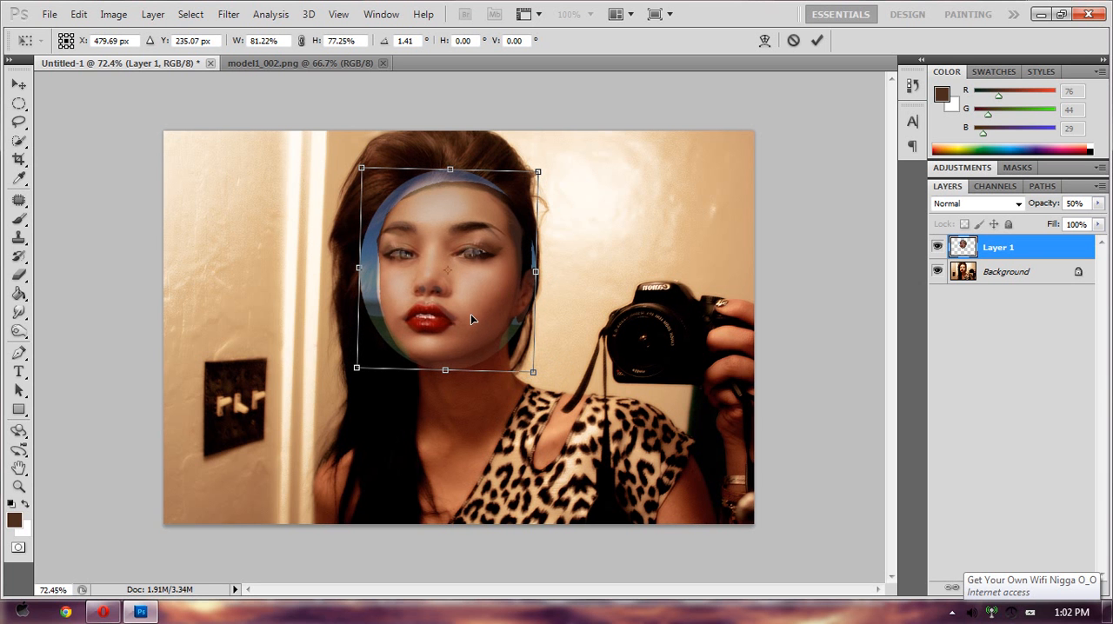
pyautogui.moveTo(471, 313); pyautogui.dragTo(470, 314)
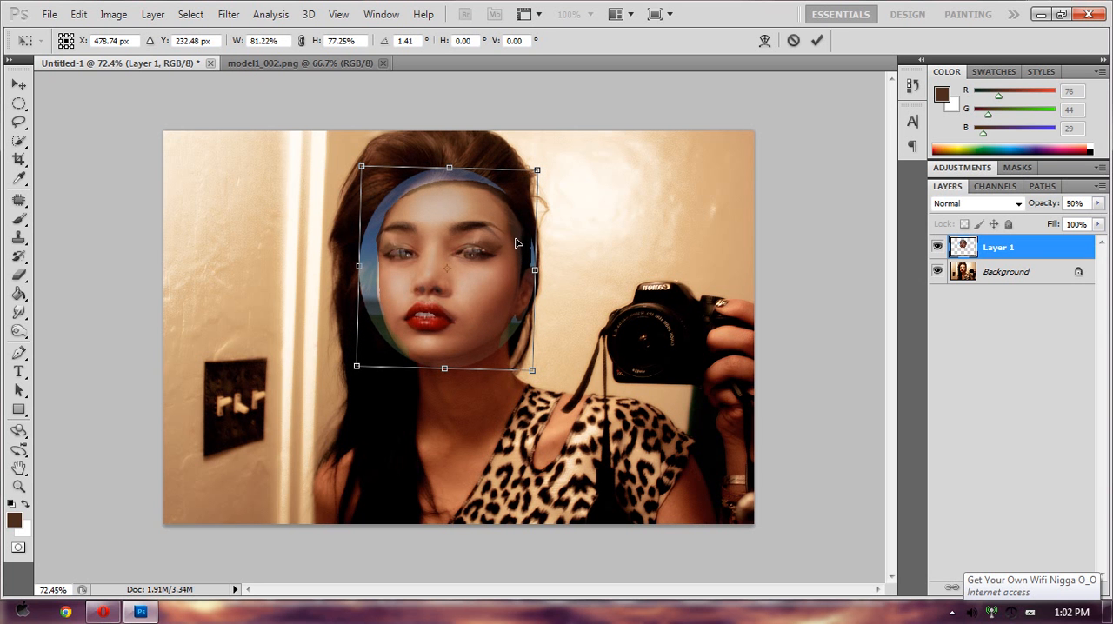
pyautogui.press('Return')
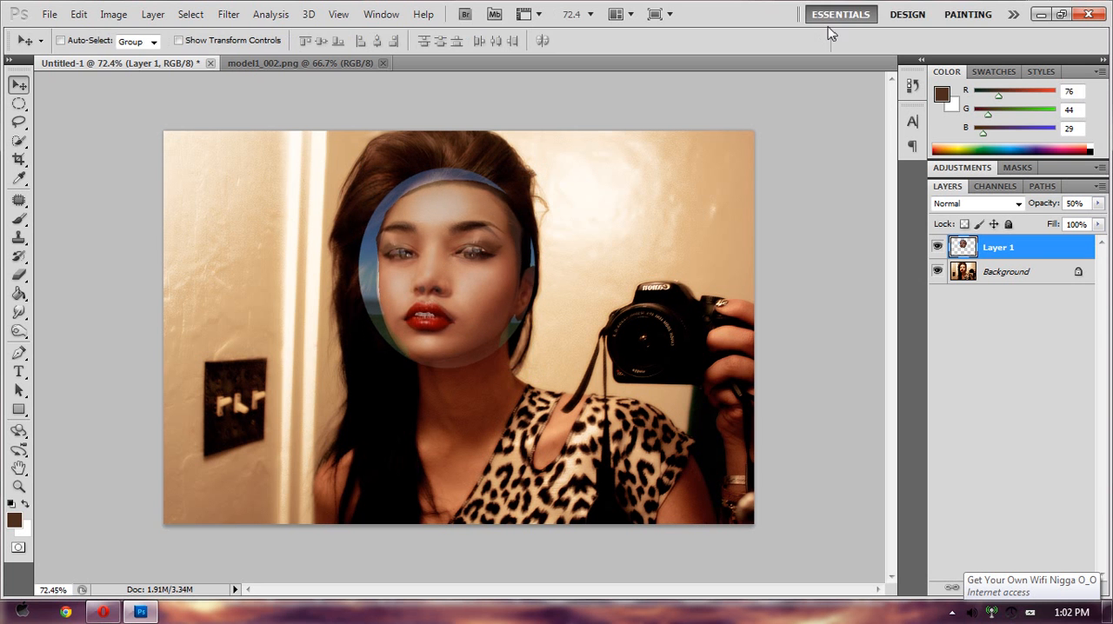
# - Set Layer 1's opacity back to 100%
pyautogui.click(1097, 203)
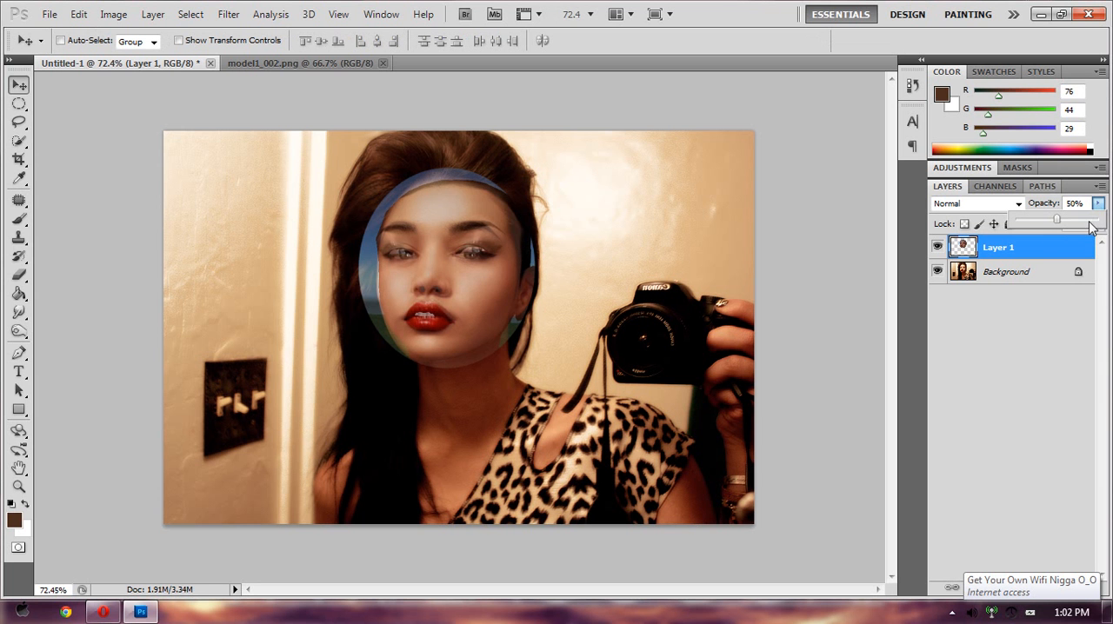
pyautogui.click(1095, 225)
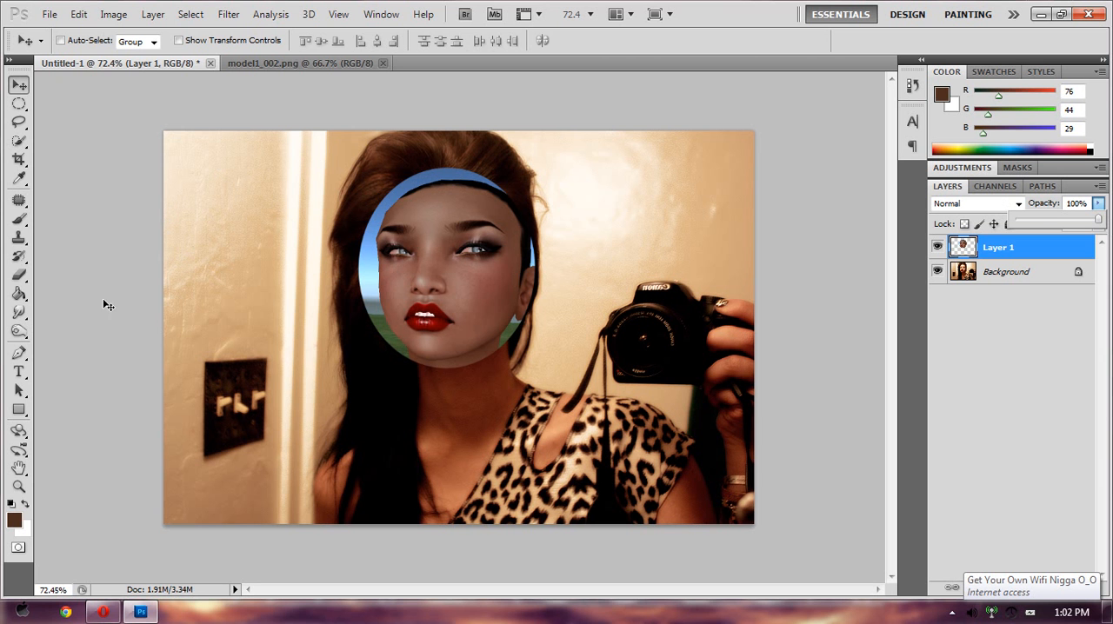
# - Erase the sky, grass and dark hair around the pasted face using a soft 38 px Eraser with 0% hardness
pyautogui.click(20, 276)
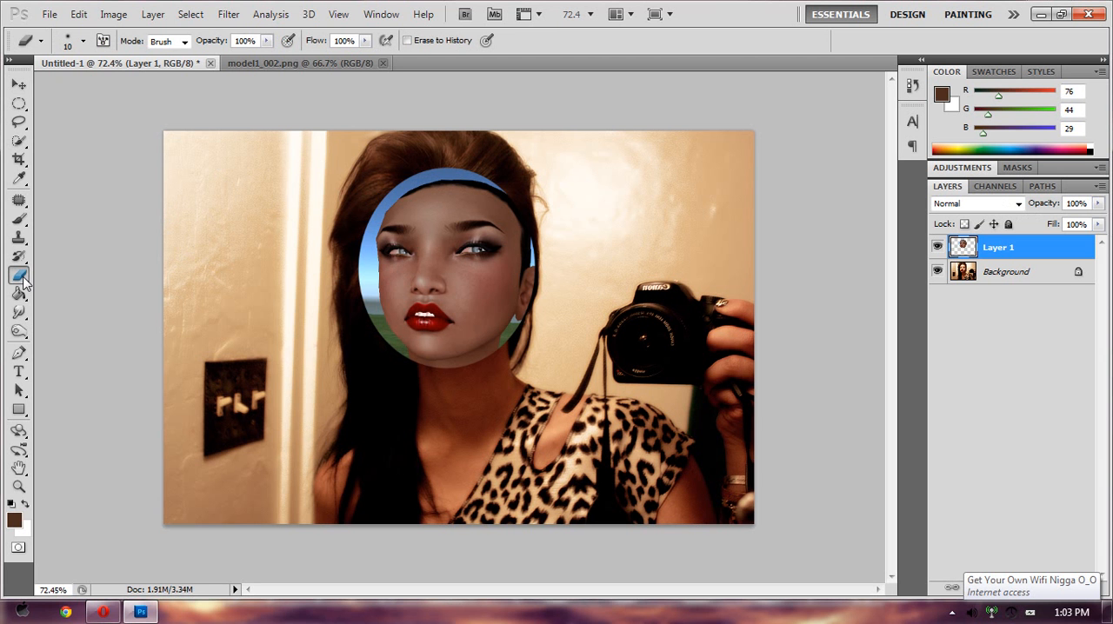
pyautogui.rightClick(22, 278)
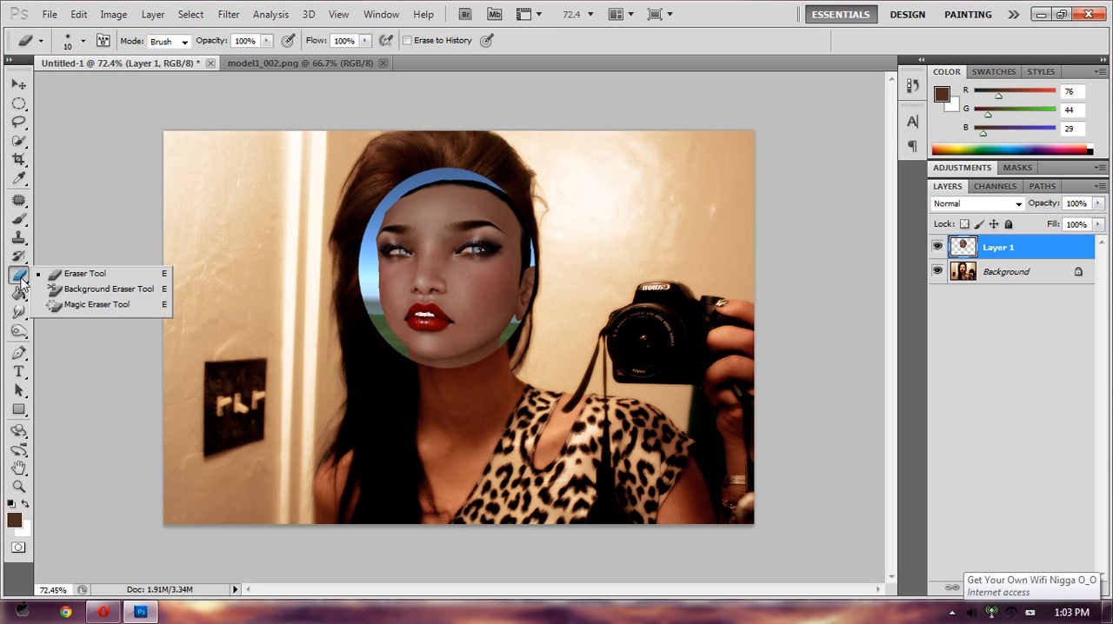
pyautogui.click(22, 277)
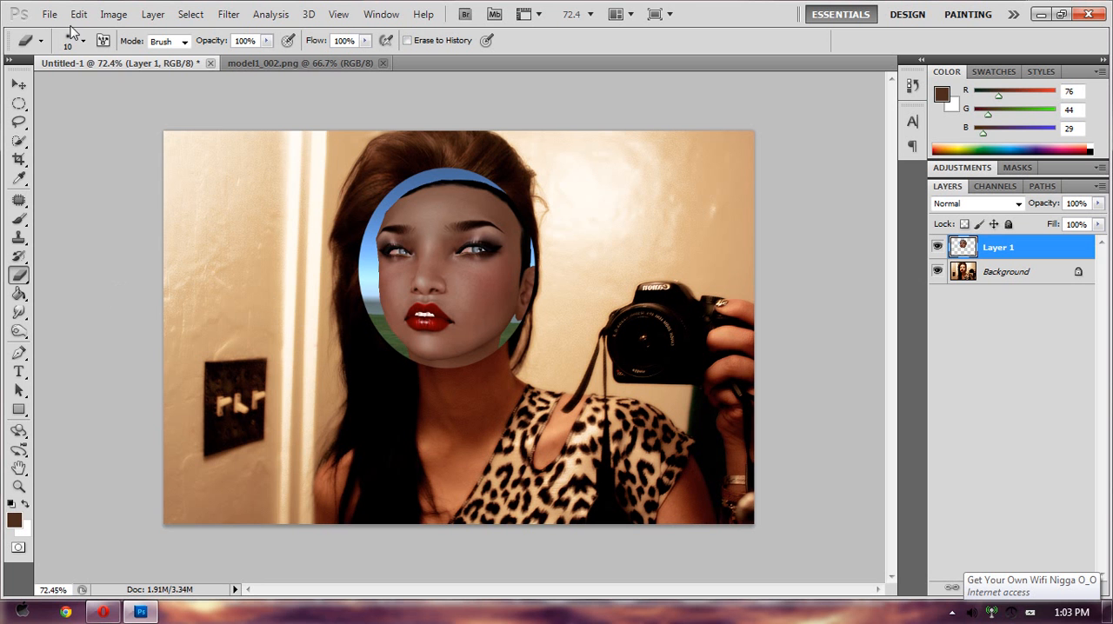
pyautogui.click(82, 40)
pyautogui.click(45, 85)
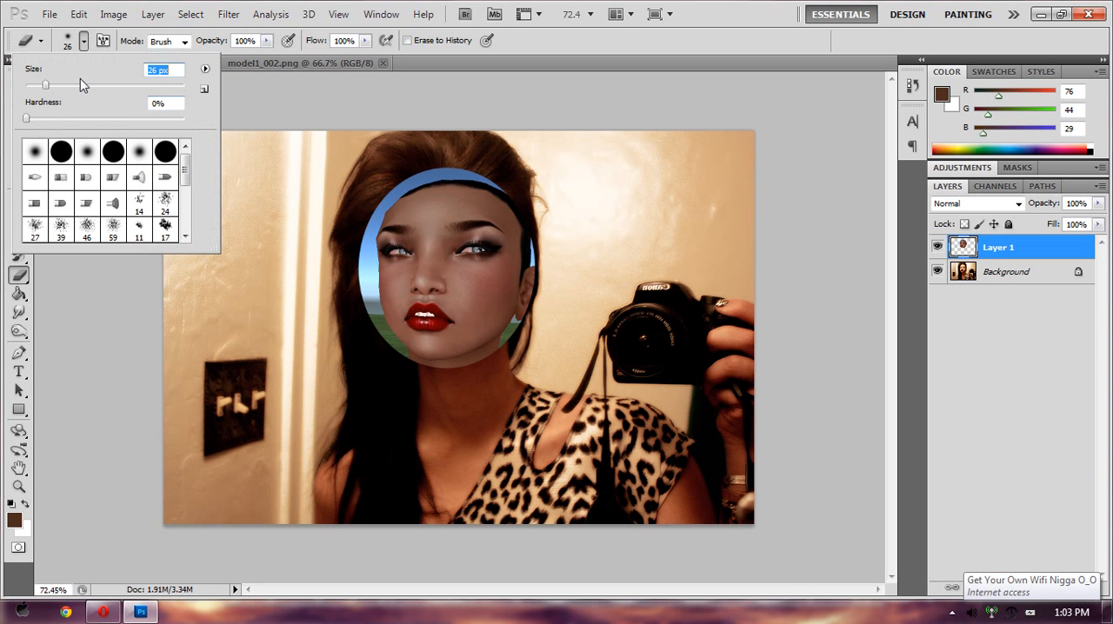
pyautogui.click(55, 85)
pyautogui.click(539, 315)
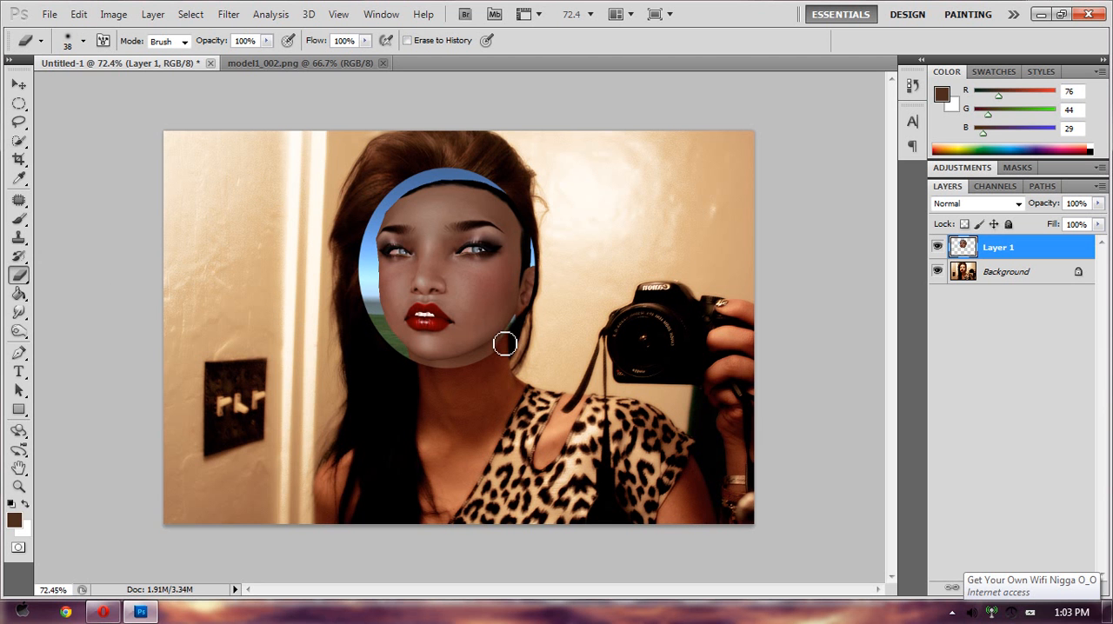
pyautogui.moveTo(504, 344)
pyautogui.mouseDown()
pyautogui.moveTo(536, 276)
pyautogui.moveTo(537, 233)
pyautogui.moveTo(526, 303)
pyautogui.moveTo(519, 214)
pyautogui.moveTo(525, 255)
pyautogui.moveTo(477, 179)
pyautogui.moveTo(402, 193)
pyautogui.moveTo(424, 180)
pyautogui.moveTo(383, 213)
pyautogui.moveTo(371, 238)
pyautogui.moveTo(384, 214)
pyautogui.moveTo(370, 257)
pyautogui.moveTo(380, 218)
pyautogui.moveTo(376, 292)
pyautogui.mouseUp()
pyautogui.moveTo(380, 315)
pyautogui.mouseDown()
pyautogui.moveTo(365, 292)
pyautogui.moveTo(415, 372)
pyautogui.moveTo(454, 382)
pyautogui.moveTo(424, 372)
pyautogui.moveTo(485, 358)
pyautogui.mouseUp()
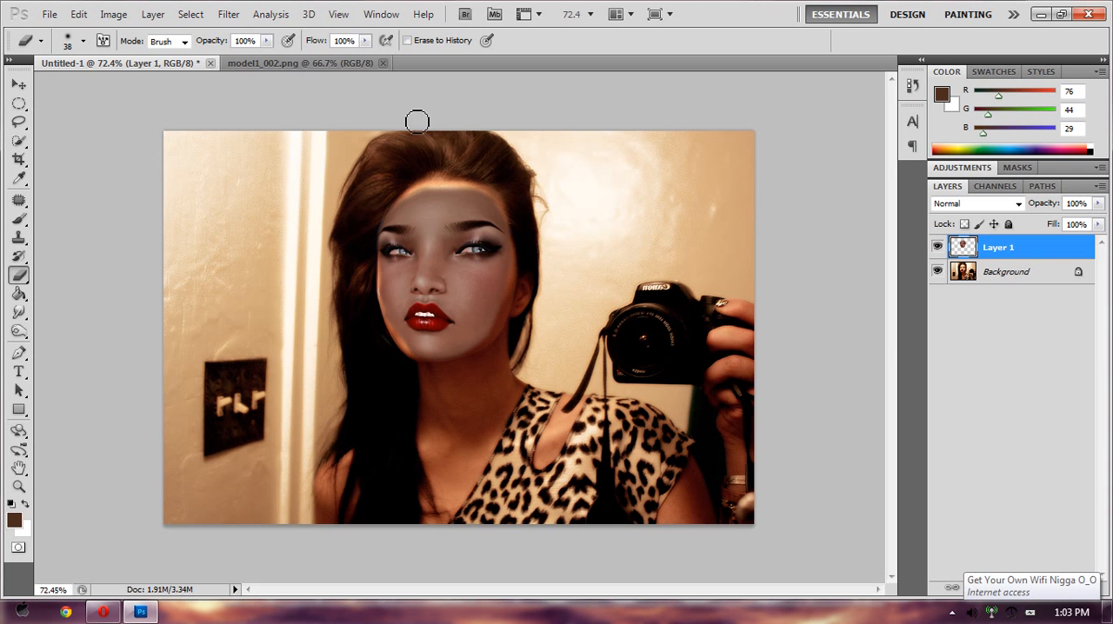
# - Smudge the pasted face's edges into the hairline, jaw and cheek with a 45 px Smudge tool at 50% strength
pyautogui.scroll(5, 496, 270)
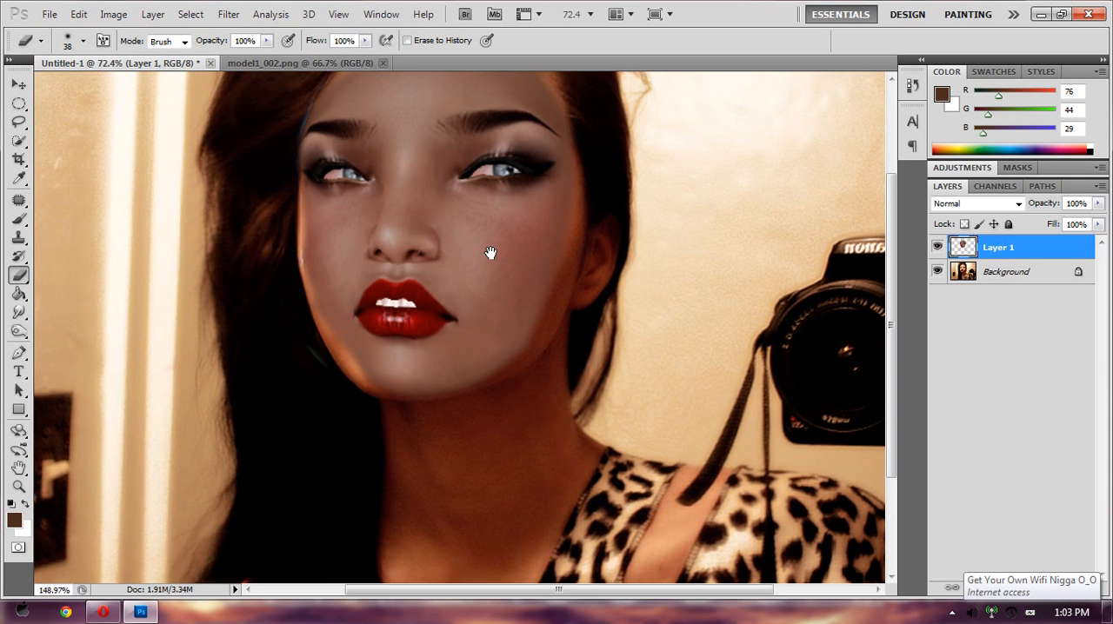
pyautogui.moveTo(490, 253); pyautogui.dragTo(456, 329)
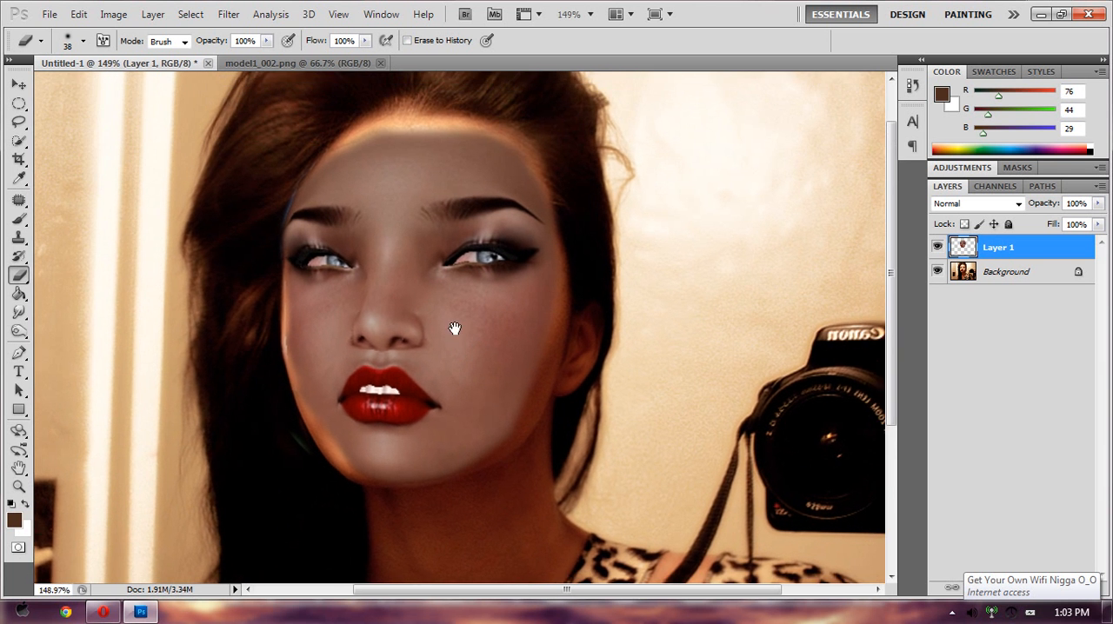
pyautogui.click(21, 315)
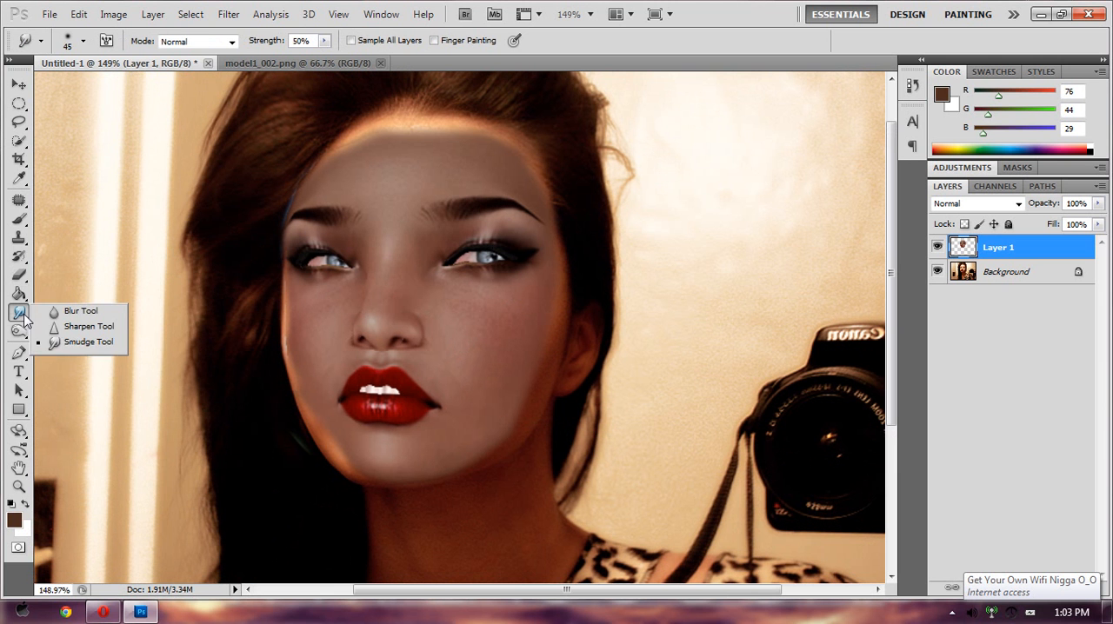
pyautogui.click(61, 343)
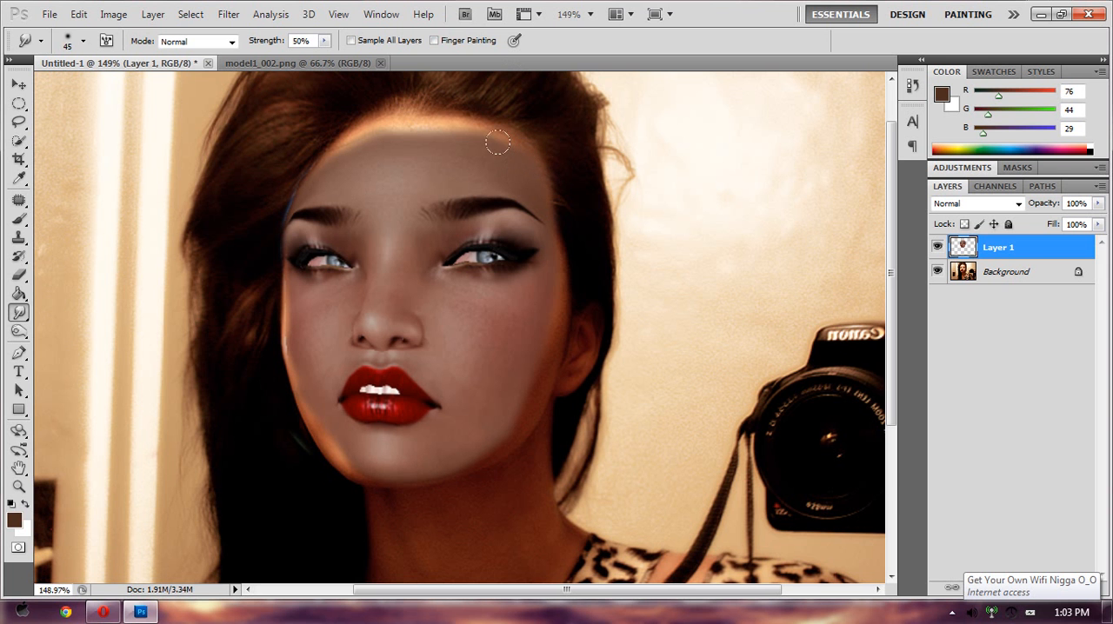
pyautogui.moveTo(461, 128)
pyautogui.mouseDown()
pyautogui.moveTo(438, 102)
pyautogui.moveTo(425, 132)
pyautogui.moveTo(389, 101)
pyautogui.mouseUp()
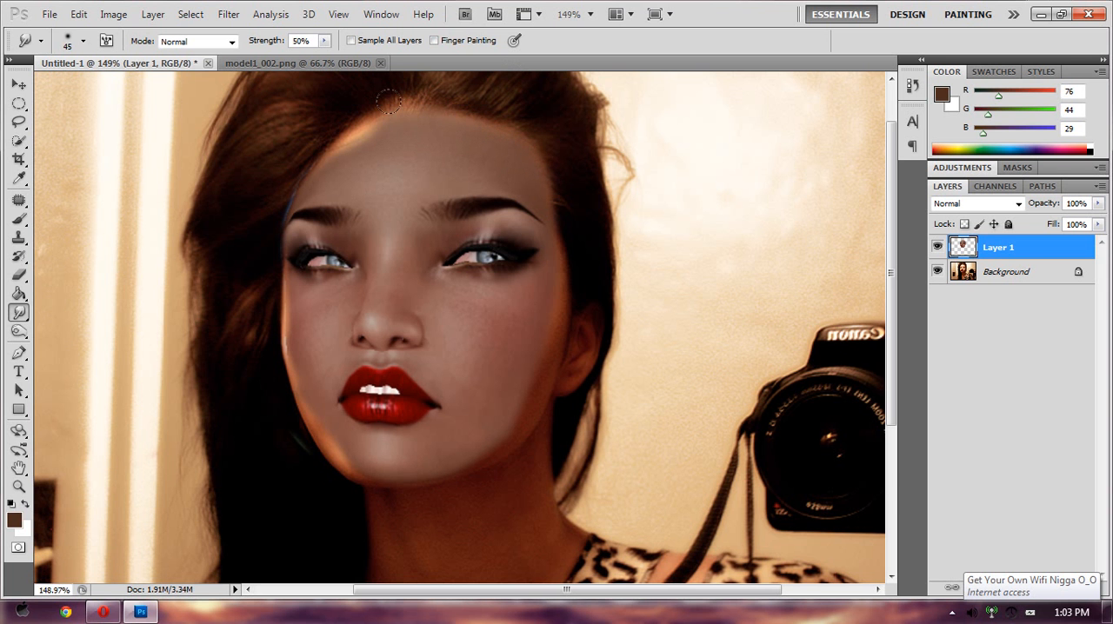
pyautogui.moveTo(369, 140)
pyautogui.mouseDown()
pyautogui.moveTo(355, 120)
pyautogui.moveTo(338, 129)
pyautogui.mouseUp()
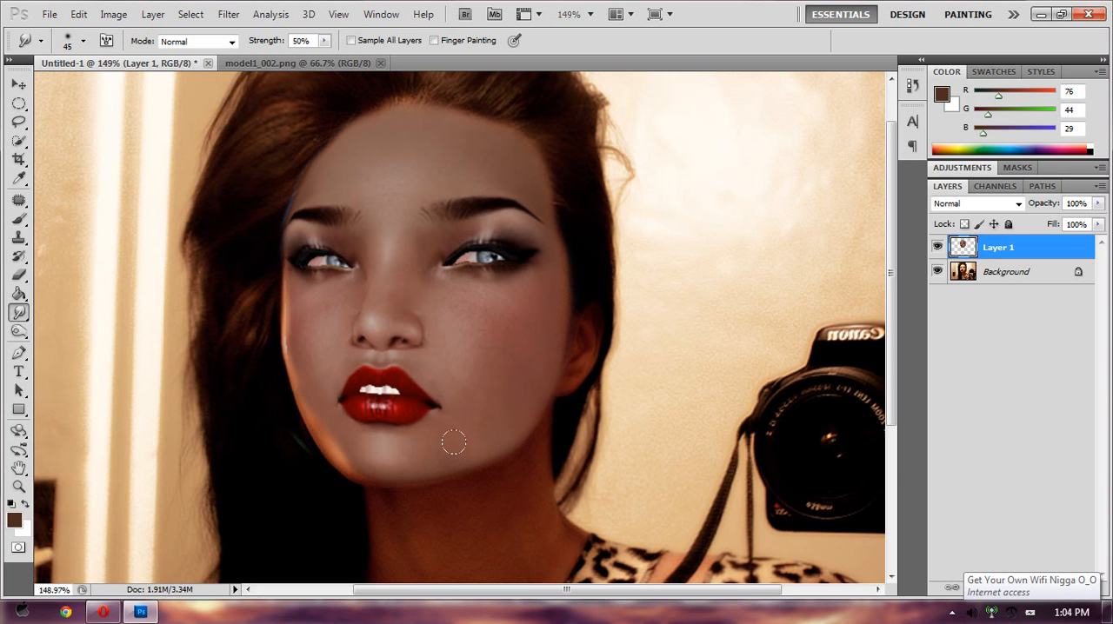
pyautogui.moveTo(371, 471); pyautogui.dragTo(352, 454)
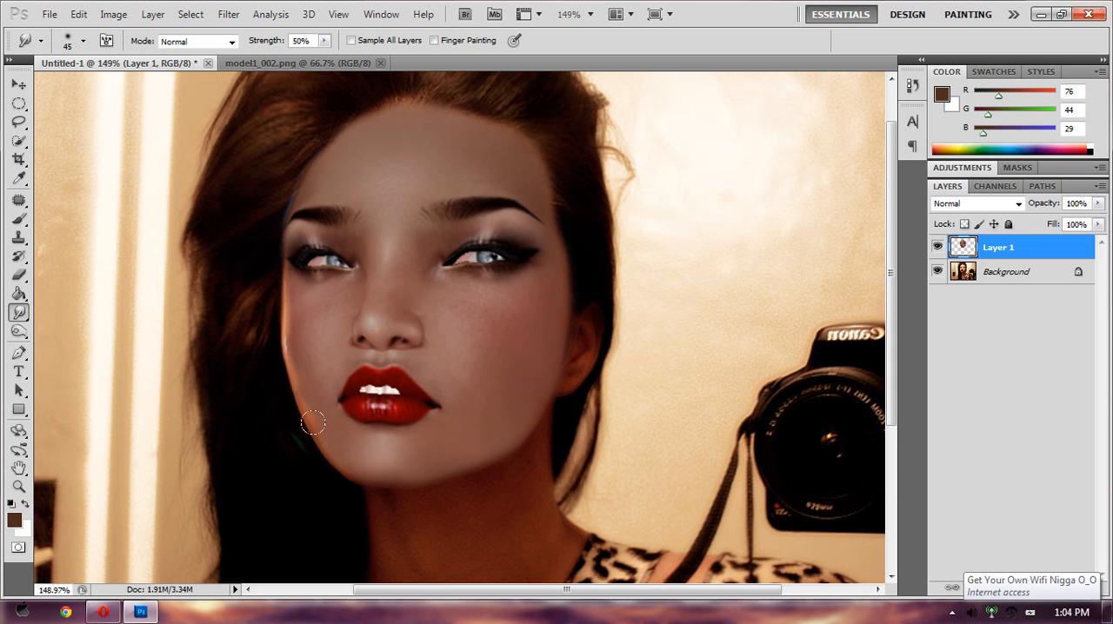
pyautogui.moveTo(314, 422)
pyautogui.mouseDown()
pyautogui.moveTo(292, 379)
pyautogui.moveTo(282, 283)
pyautogui.moveTo(340, 462)
pyautogui.mouseUp()
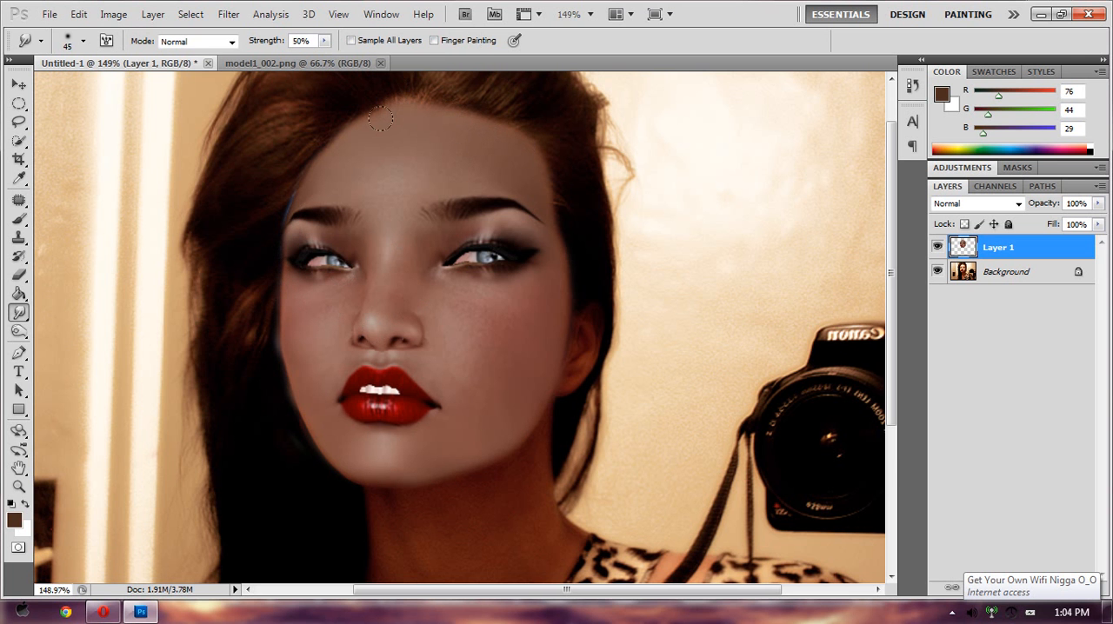
# - Clean up the pasted face's edge beneath the chin and along the jaw with the 38 px Eraser
pyautogui.keyDown('alt'); pyautogui.click(409, 319); pyautogui.keyUp('alt')
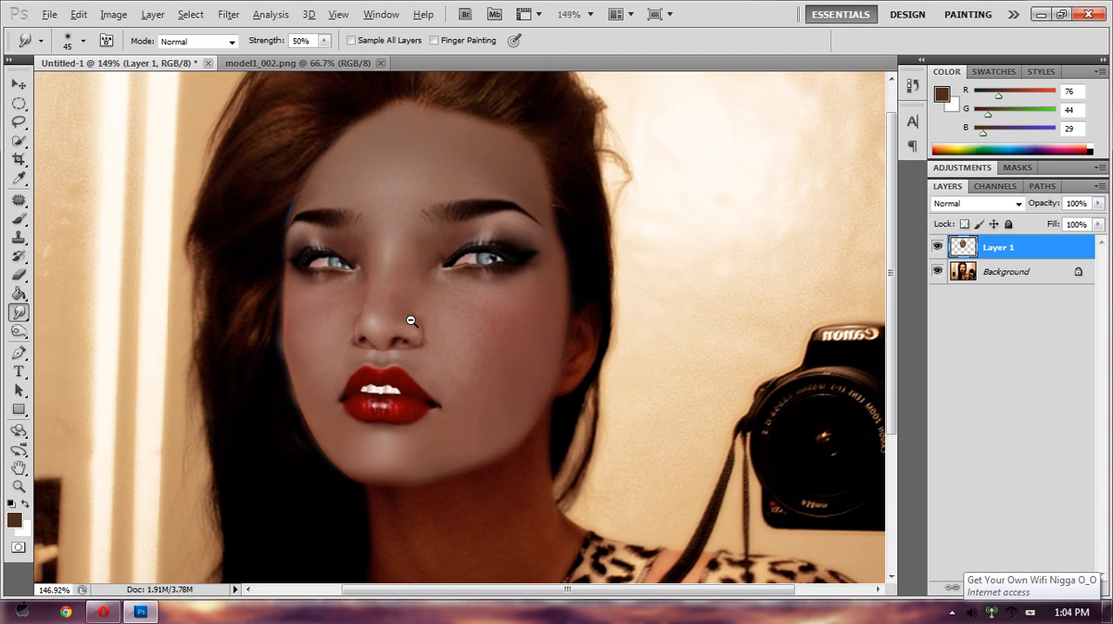
pyautogui.keyDown('alt'); pyautogui.click(402, 354); pyautogui.keyUp('alt')
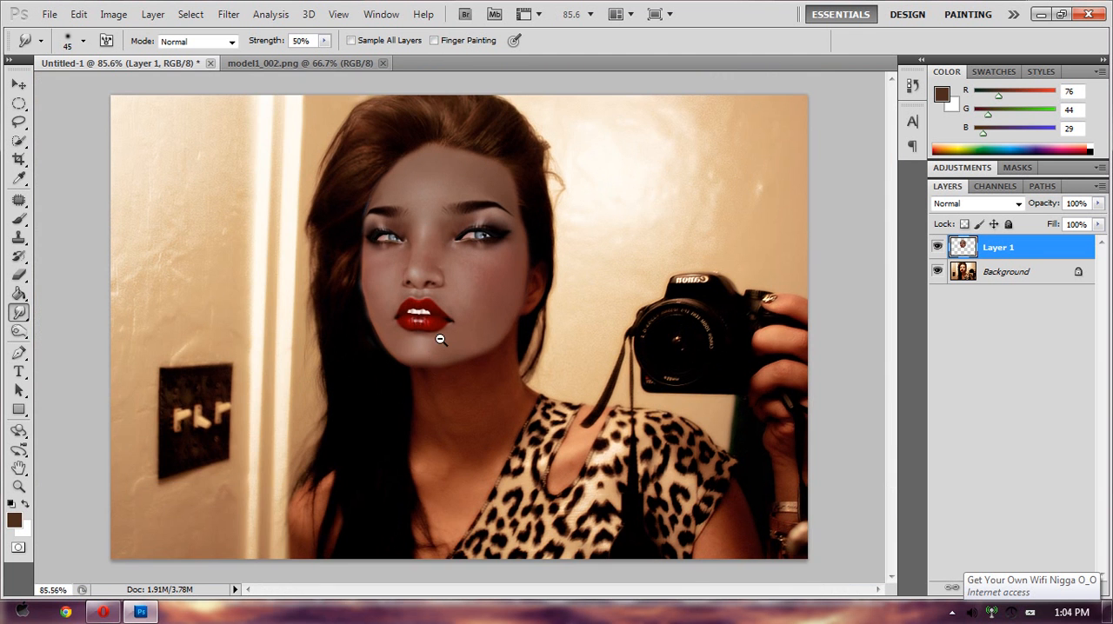
pyautogui.moveTo(441, 337); pyautogui.dragTo(470, 341)
pyautogui.keyDown('alt'); pyautogui.click(481, 313); pyautogui.keyUp('alt')
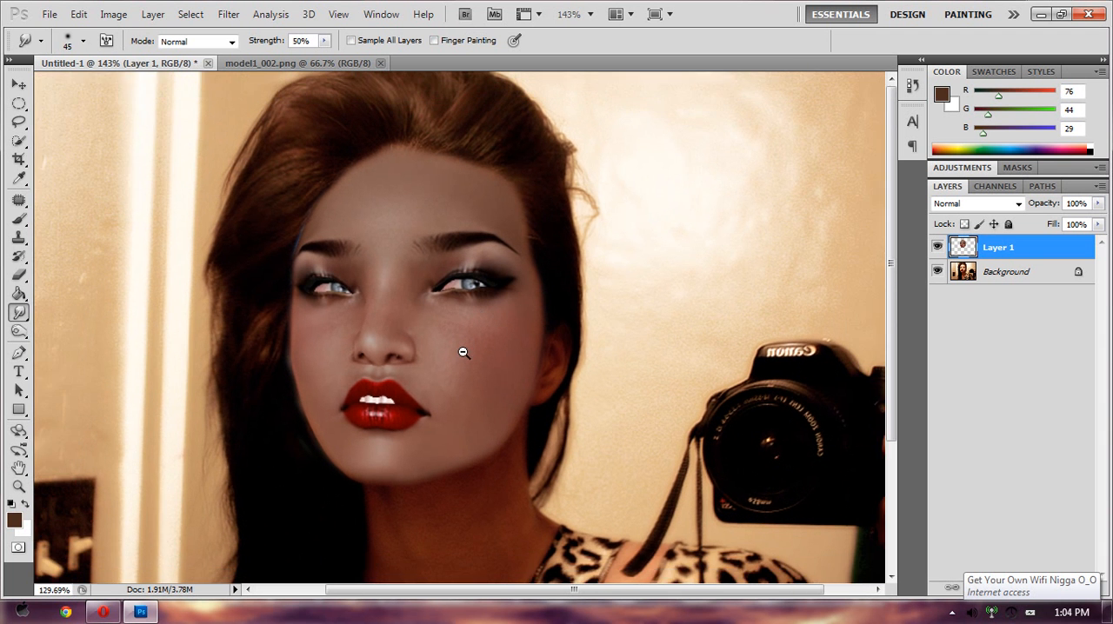
pyautogui.moveTo(440, 368); pyautogui.dragTo(428, 363)
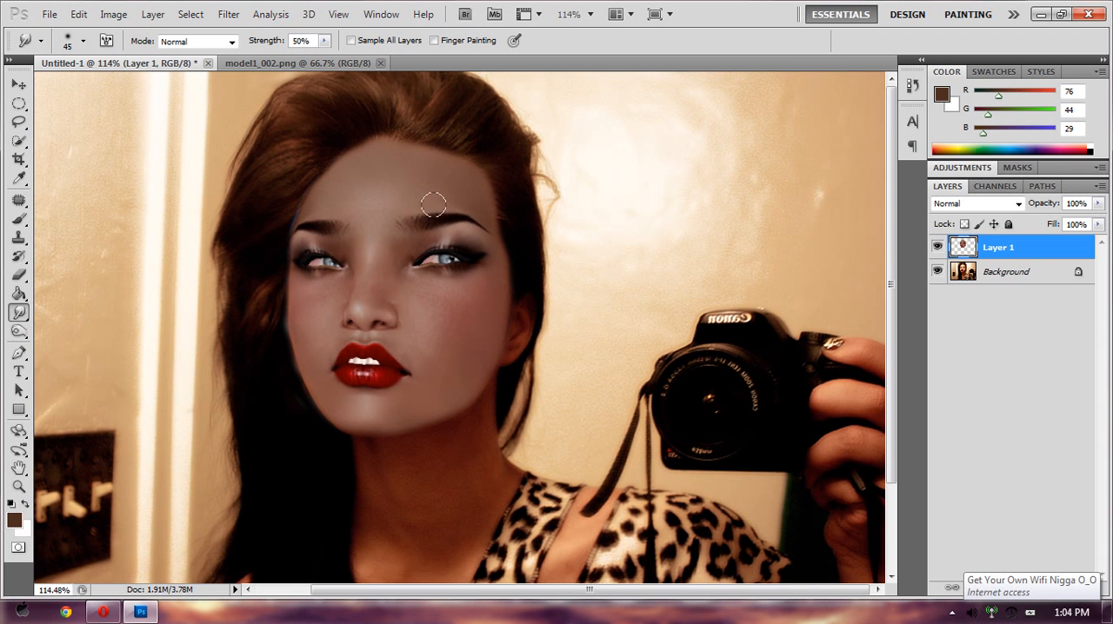
pyautogui.click(19, 275)
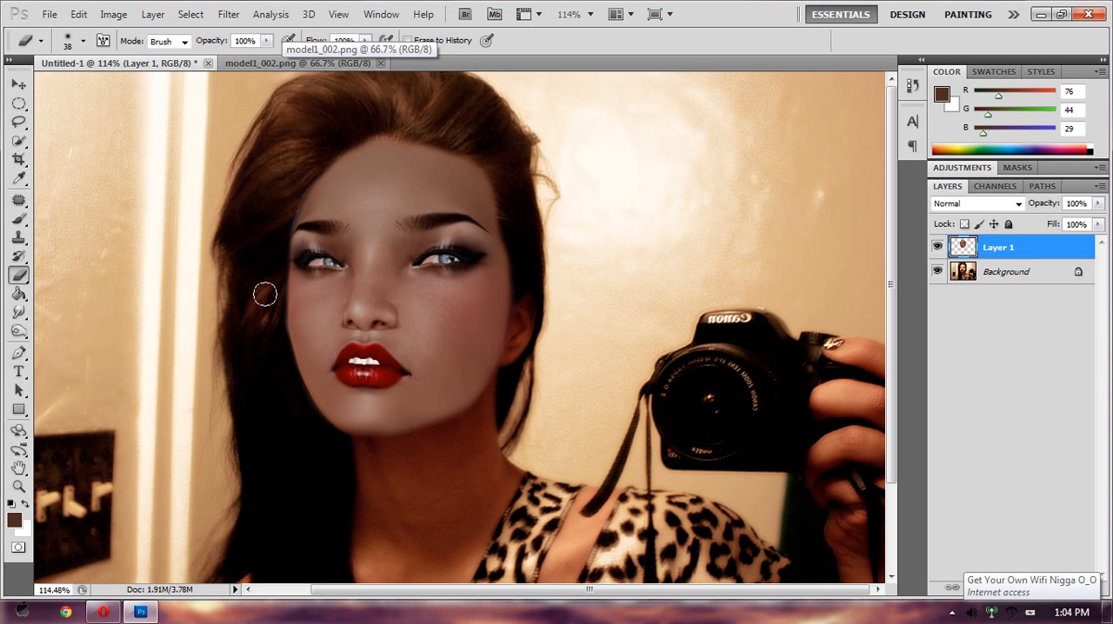
pyautogui.moveTo(372, 450); pyautogui.dragTo(460, 431)
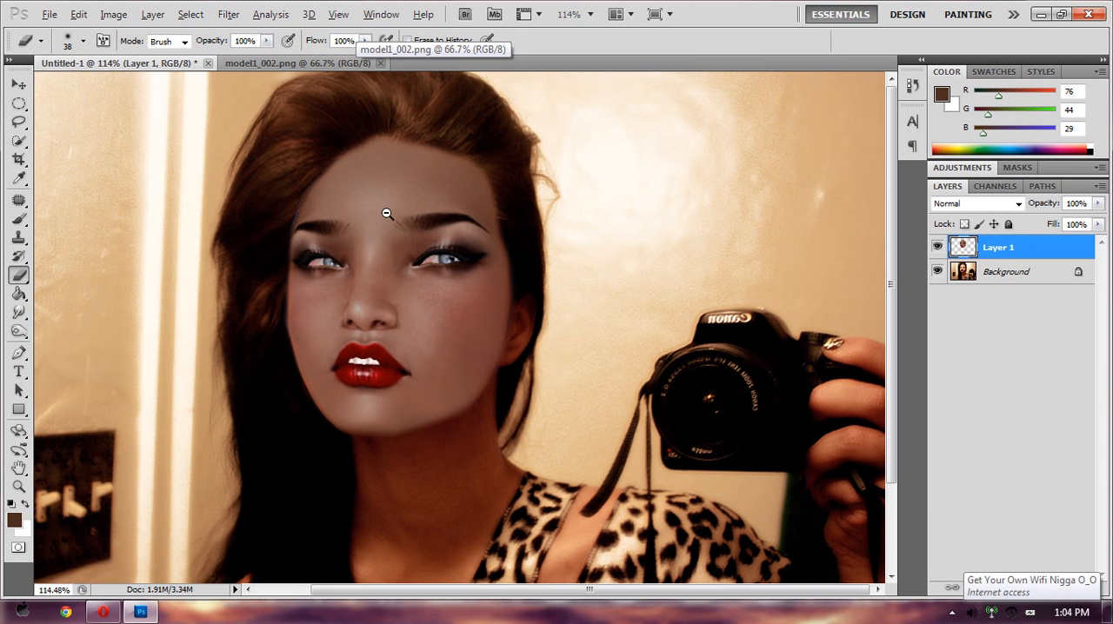
# - Apply a Hue/Saturation adjustment to Layer 1 with Hue +2 and Saturation +27
pyautogui.keyDown('alt'); pyautogui.click(363, 241); pyautogui.keyUp('alt')
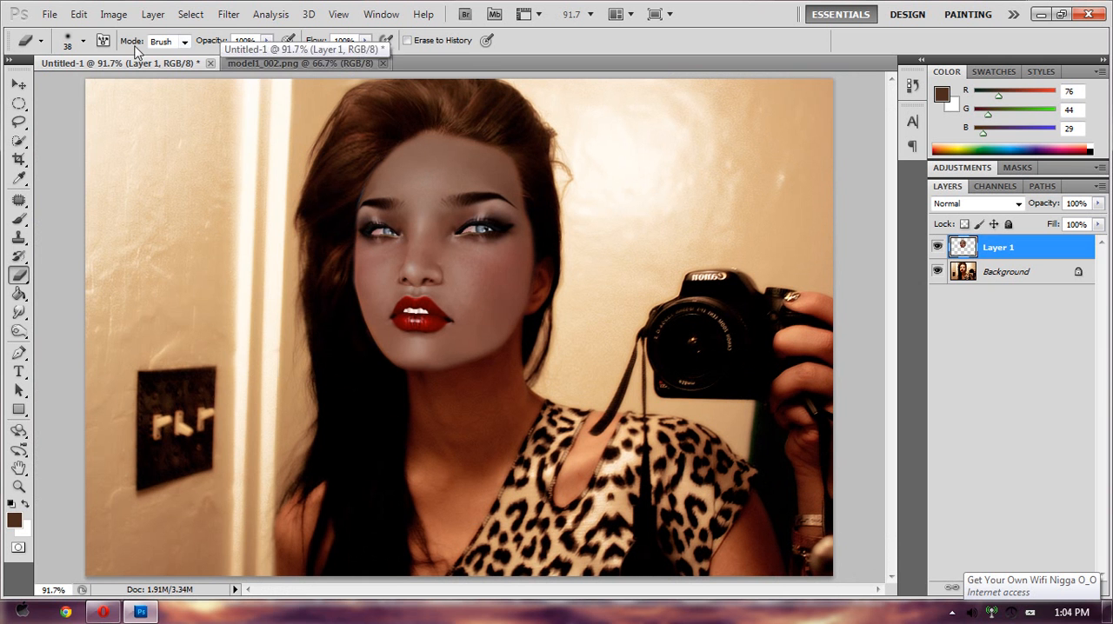
pyautogui.click(123, 18)
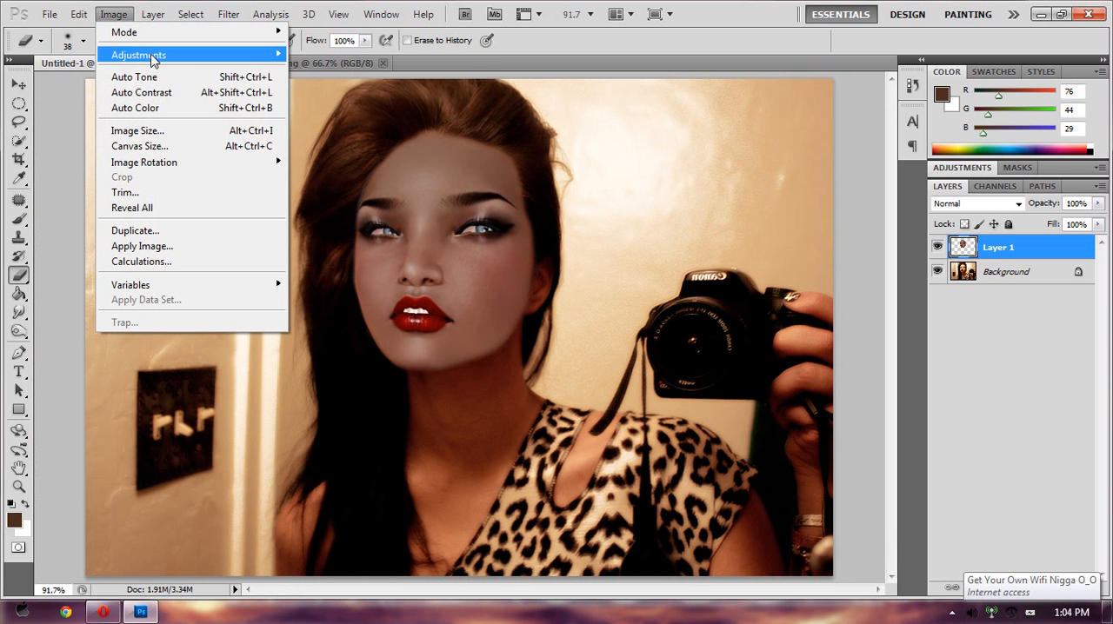
pyautogui.moveTo(193, 59)
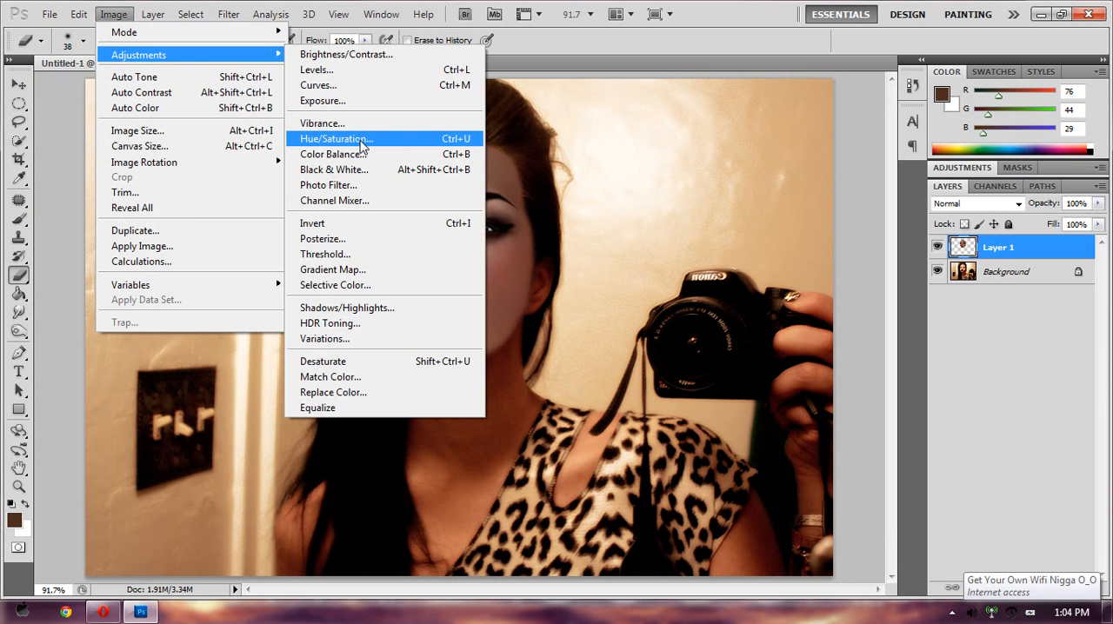
pyautogui.click(424, 140)
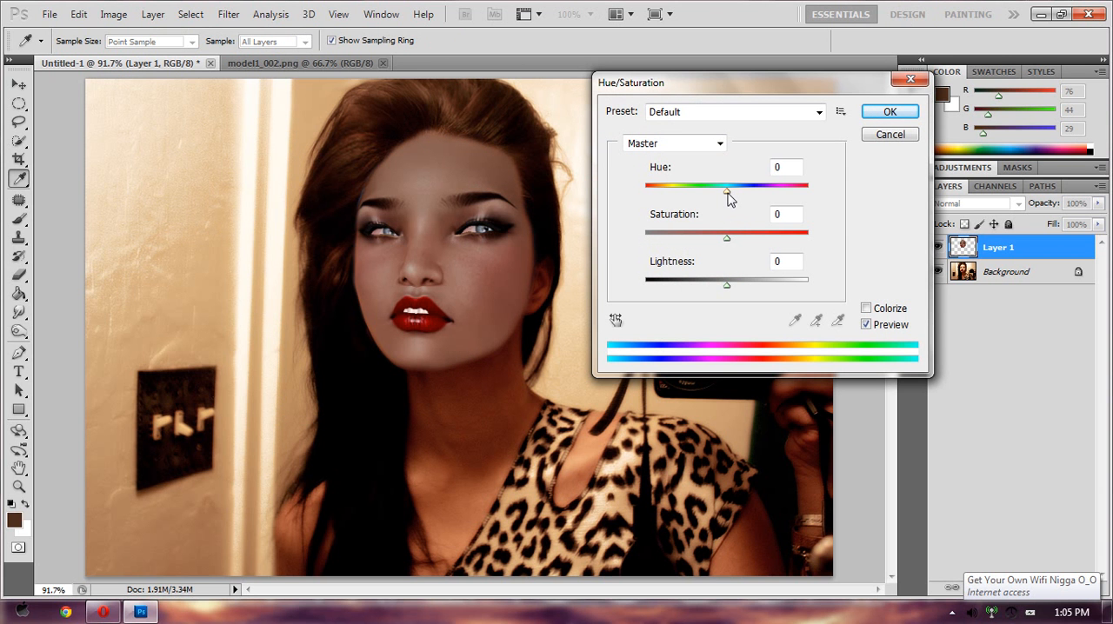
pyautogui.moveTo(727, 237); pyautogui.dragTo(749, 240)
pyautogui.moveTo(727, 190); pyautogui.dragTo(730, 204)
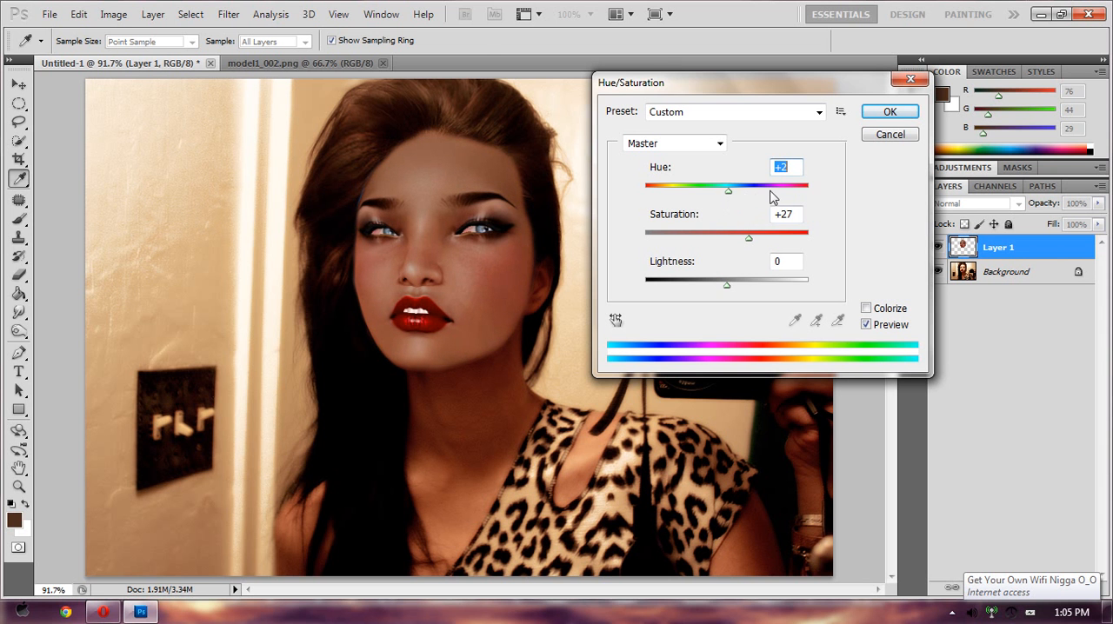
pyautogui.click(889, 112)
pyautogui.press('e')
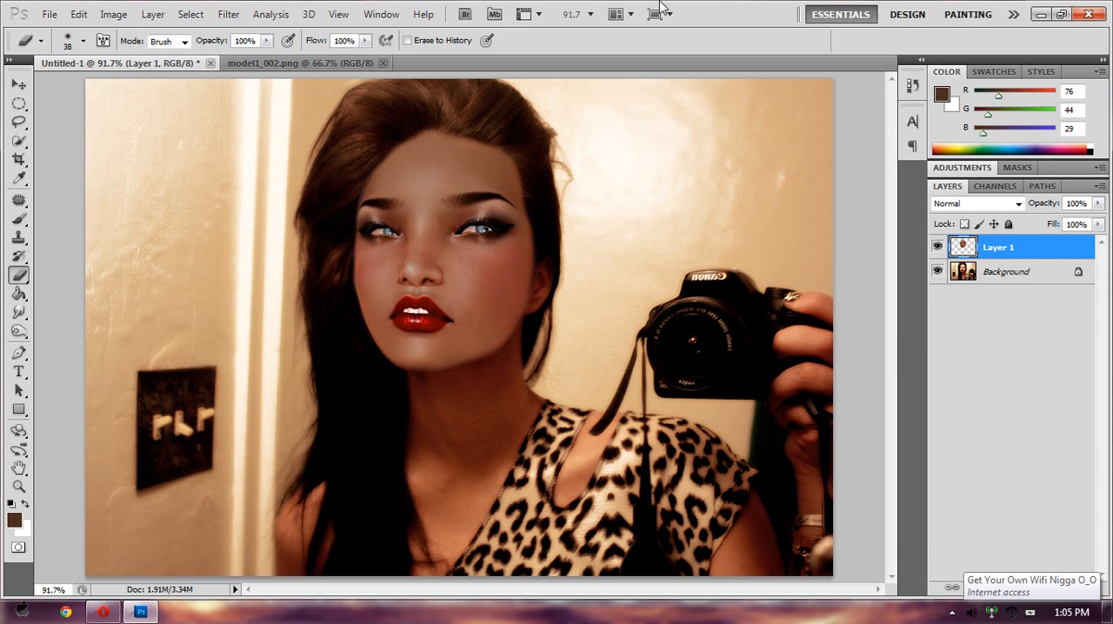
# - Add a Curves adjustment layer above Layer 1 and raise the RGB midtones to output 137 at input 104
pyautogui.click(114, 14)
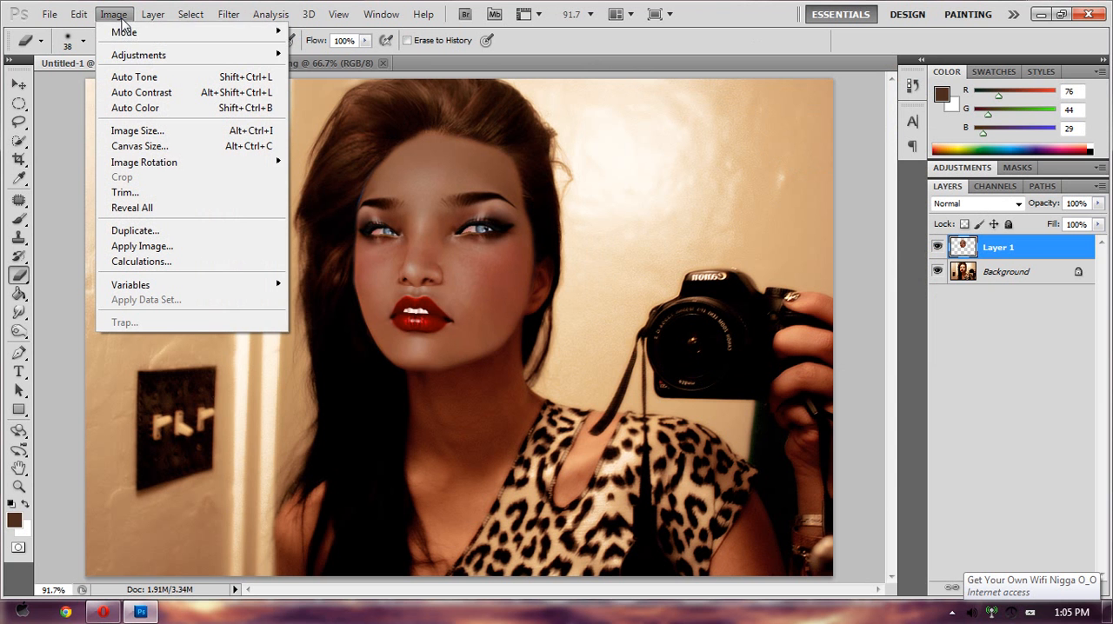
pyautogui.moveTo(147, 59)
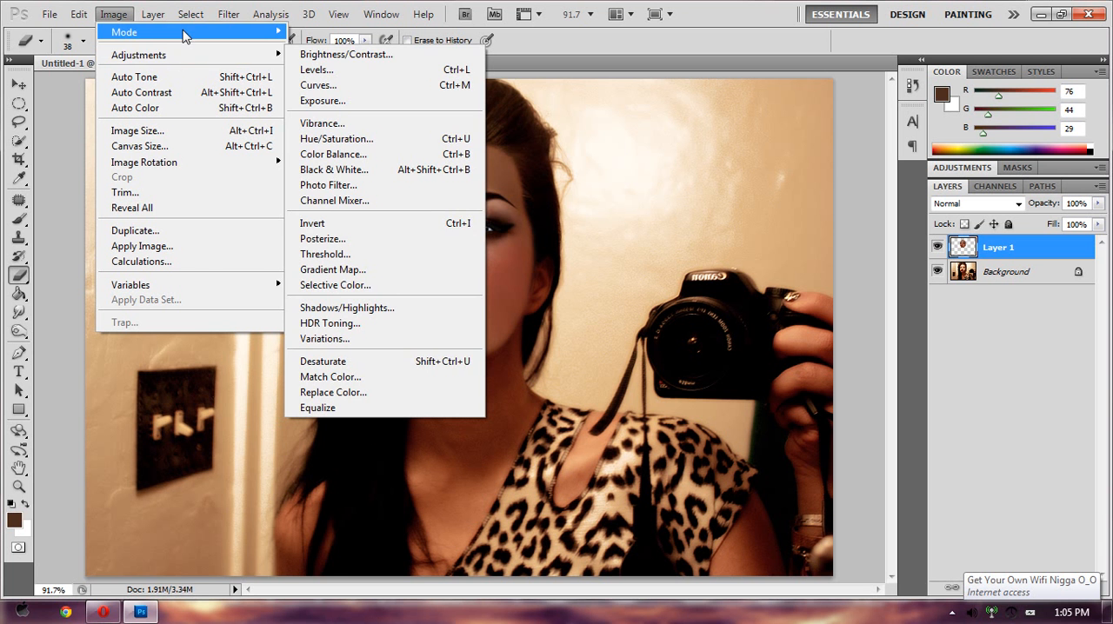
pyautogui.moveTo(236, 157)
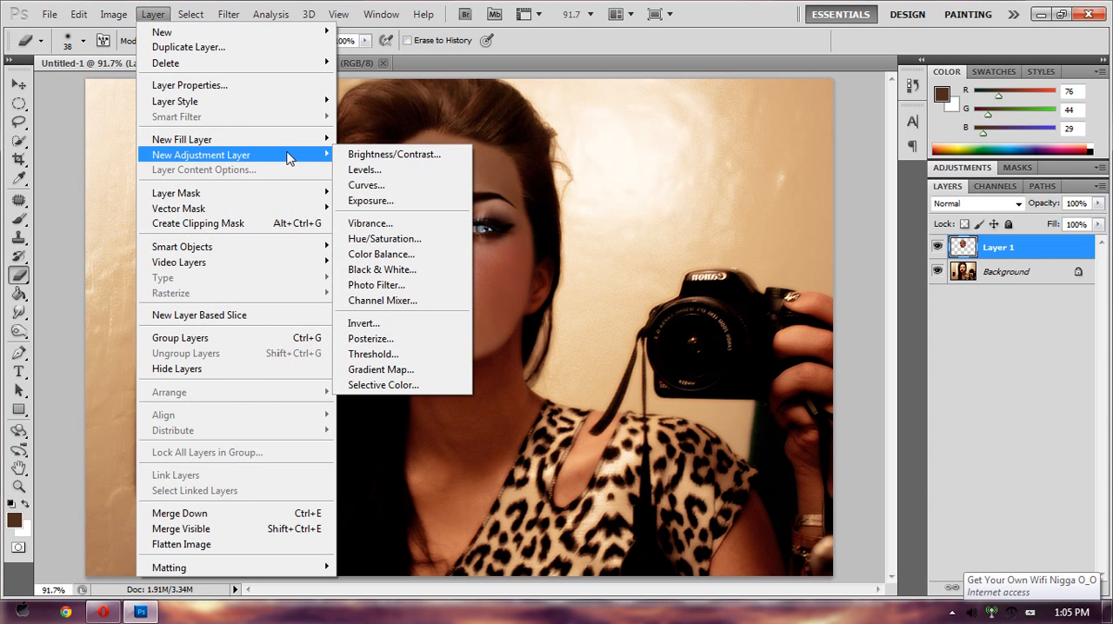
pyautogui.click(366, 185)
pyautogui.click(674, 192)
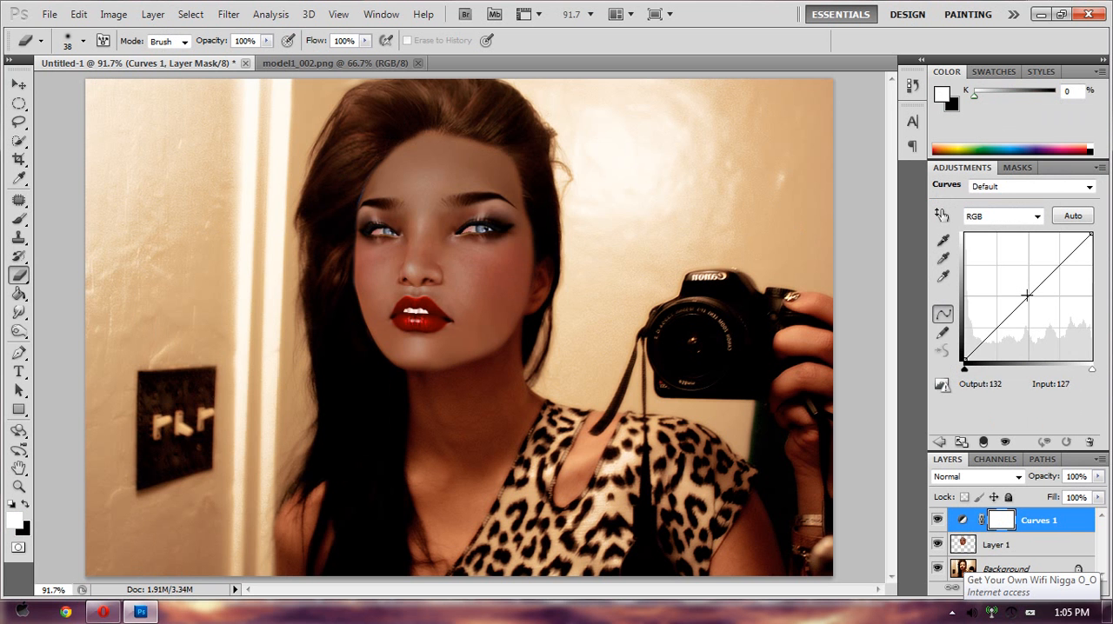
pyautogui.moveTo(1027, 296)
pyautogui.mouseDown()
pyautogui.moveTo(1015, 287)
pyautogui.moveTo(1032, 313)
pyautogui.moveTo(1015, 292)
pyautogui.mouseUp()
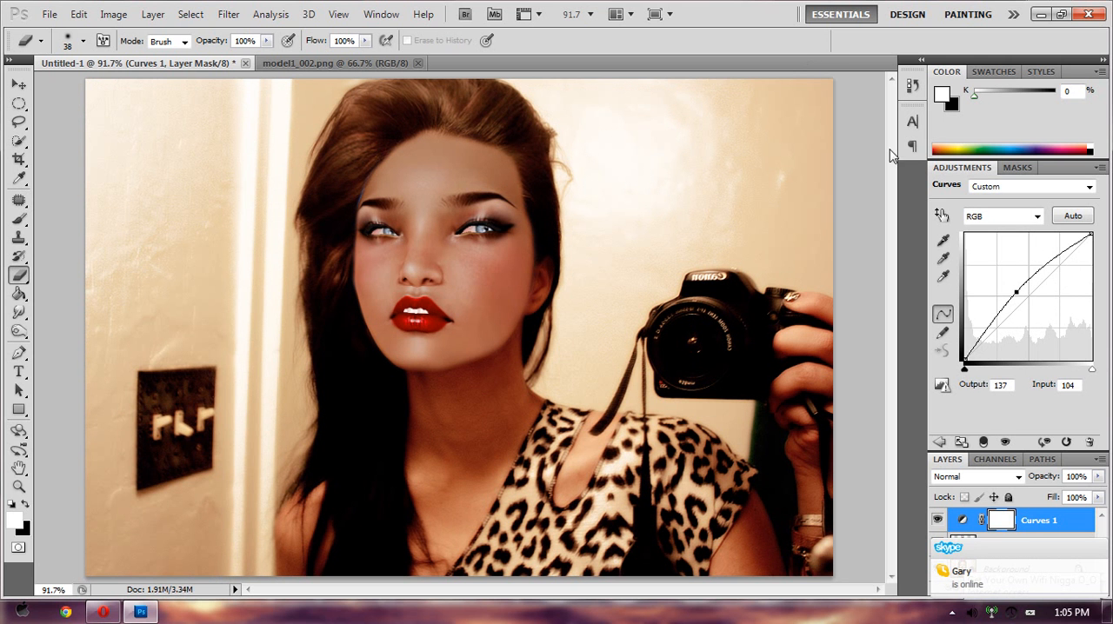
pyautogui.doubleClick(967, 170)
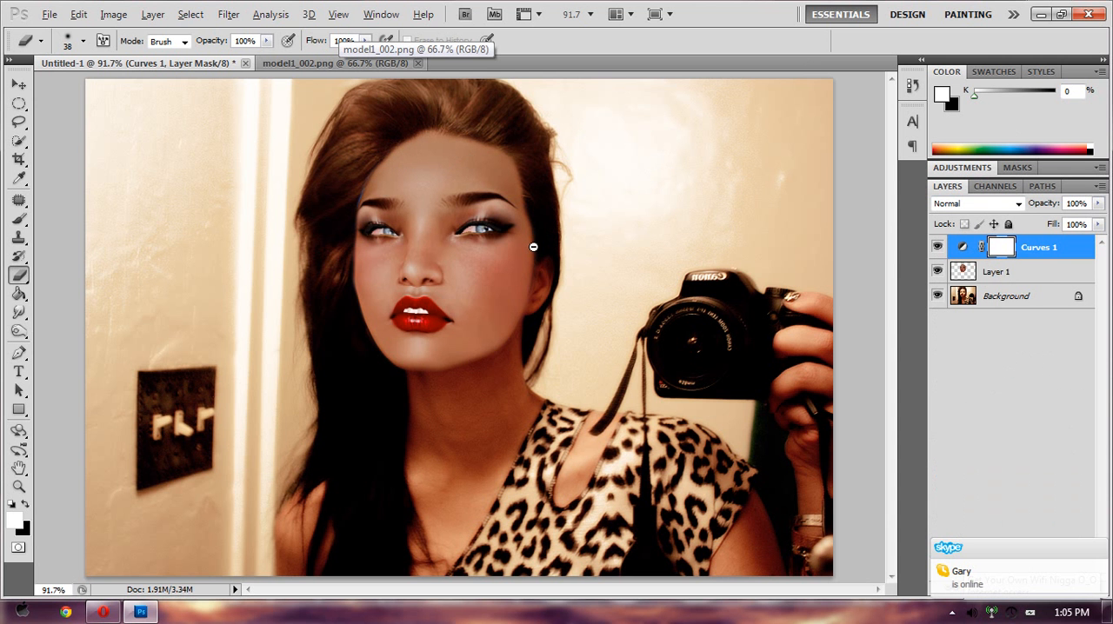
# - Smooth the jagged edges of the nose, teeth and lips on Layer 1 with a 10 px Smudge tool at 50% strength
pyautogui.scroll(5, 533, 247)
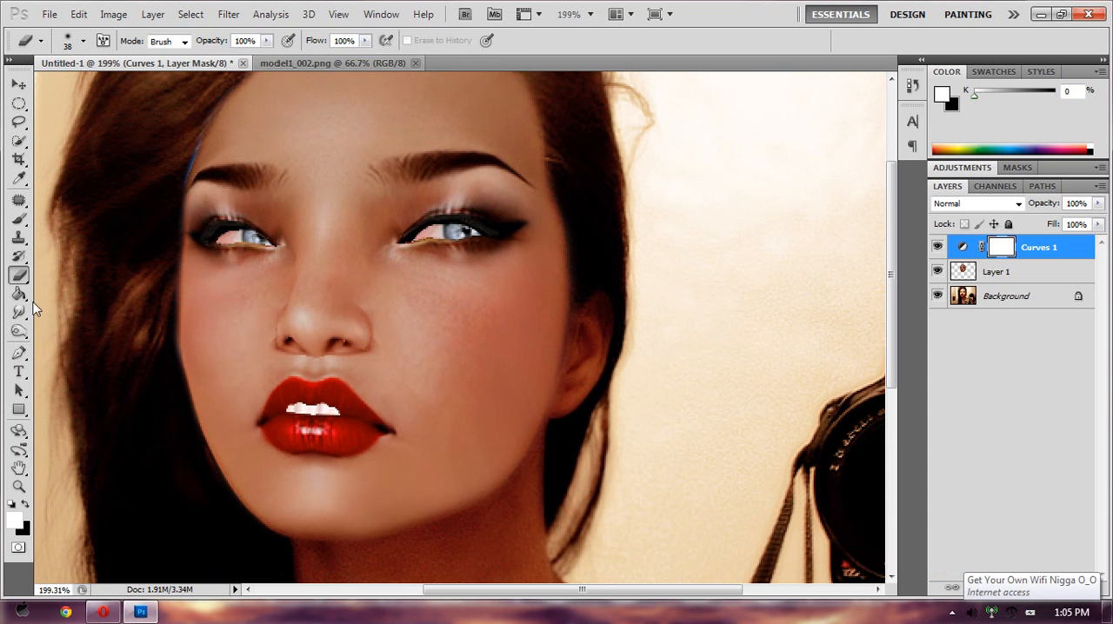
pyautogui.click(33, 309)
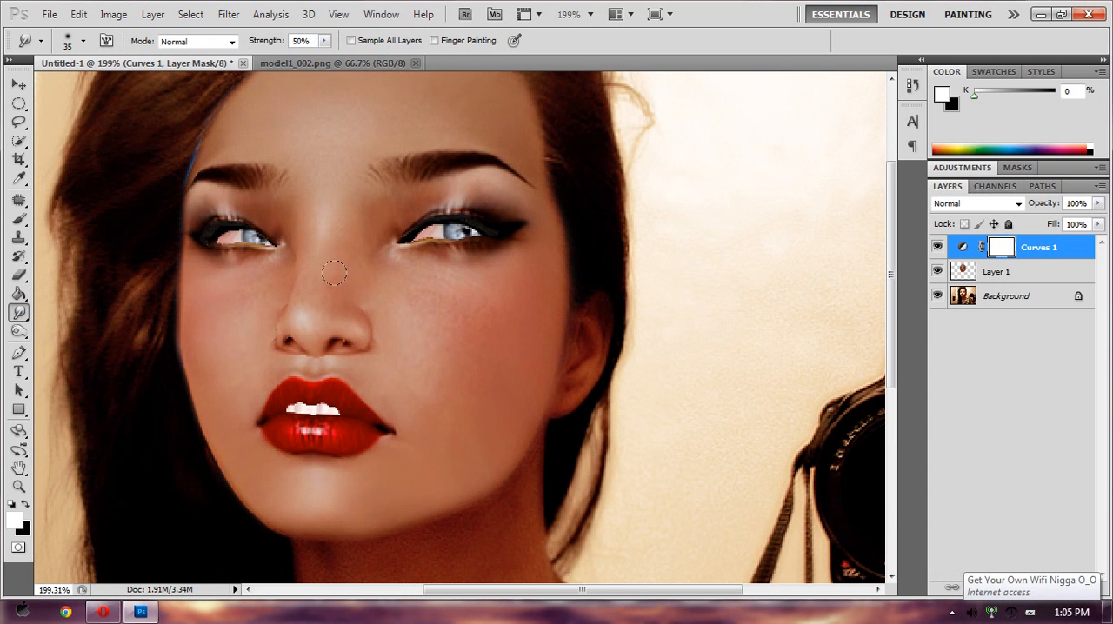
pyautogui.click(998, 273)
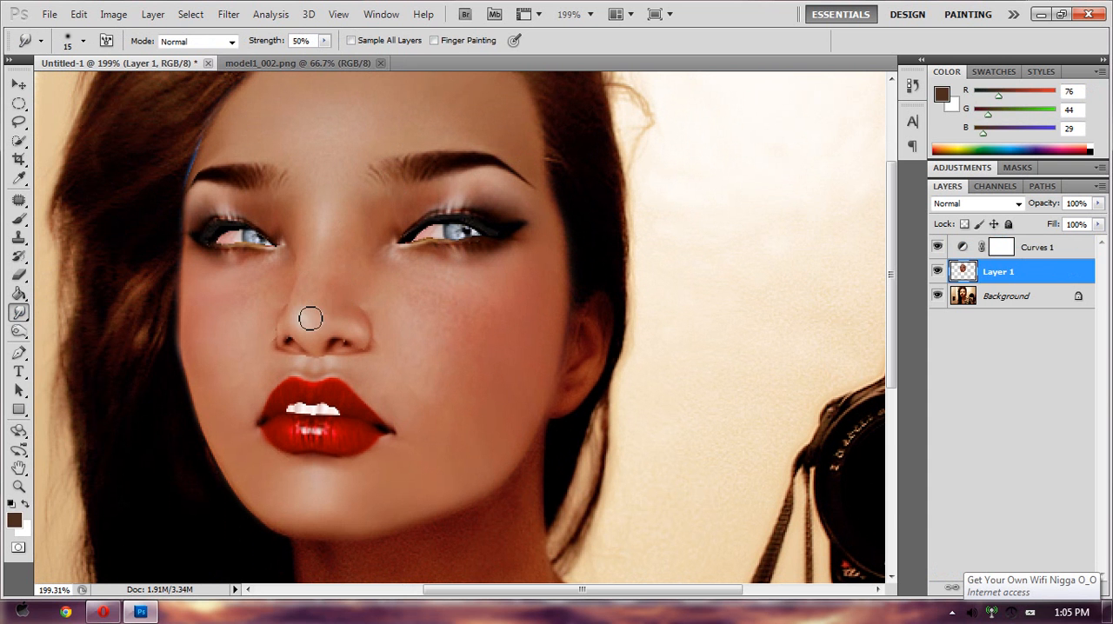
pyautogui.press('[')
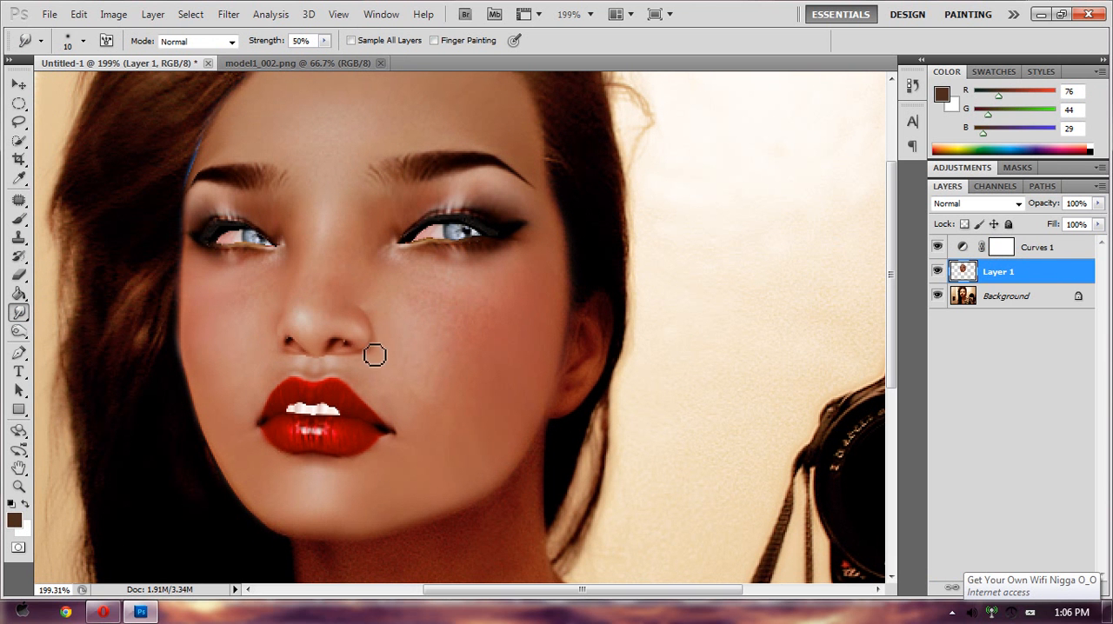
pyautogui.moveTo(373, 355); pyautogui.dragTo(293, 346)
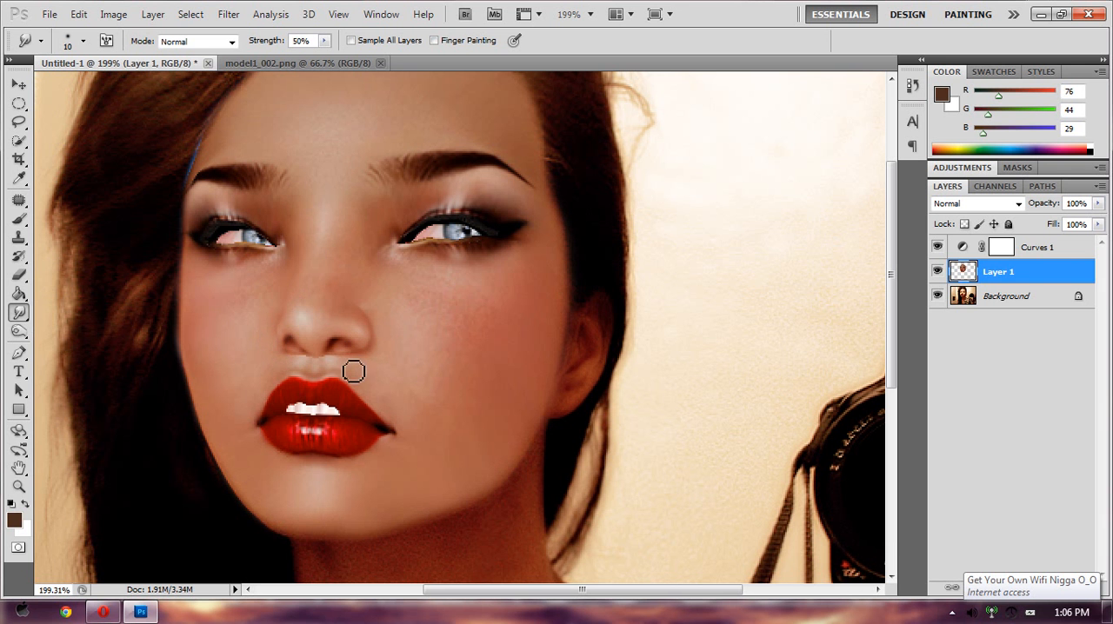
pyautogui.moveTo(320, 410)
pyautogui.mouseDown()
pyautogui.moveTo(351, 416)
pyautogui.moveTo(294, 416)
pyautogui.moveTo(344, 417)
pyautogui.moveTo(311, 410)
pyautogui.mouseUp()
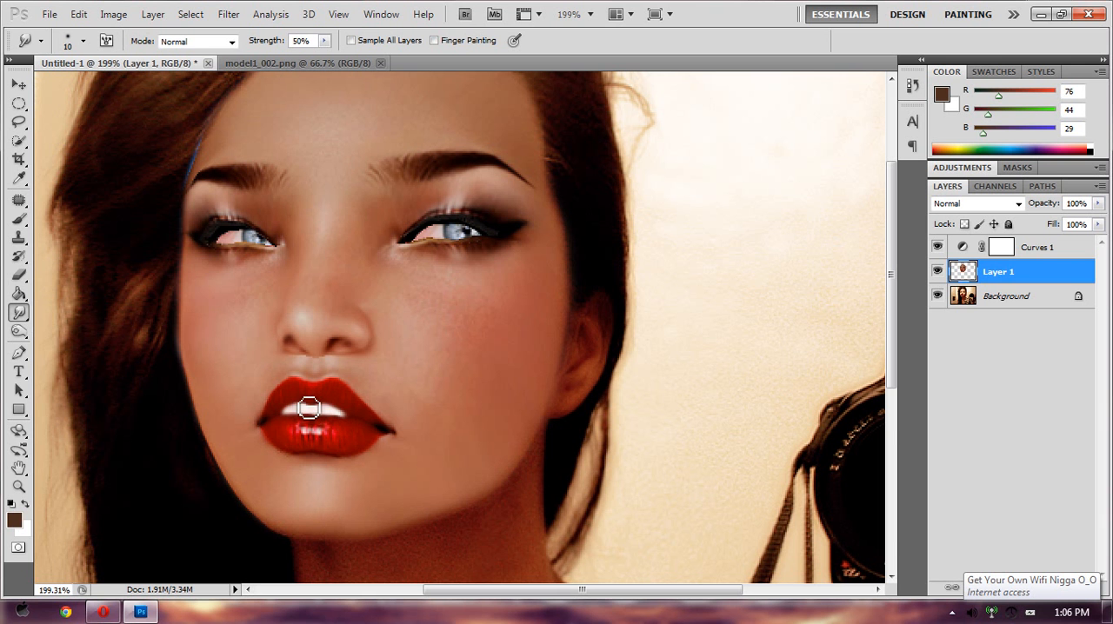
pyautogui.moveTo(389, 439); pyautogui.dragTo(398, 441)
# - Smudge the rough edges in both eyes and the blue fringe where the forehead meets the hairline, then touch up the cheek and ear
pyautogui.moveTo(432, 248)
pyautogui.mouseDown()
pyautogui.moveTo(461, 255)
pyautogui.moveTo(494, 244)
pyautogui.moveTo(466, 229)
pyautogui.mouseUp()
pyautogui.hotkey('ctrl', 'z')
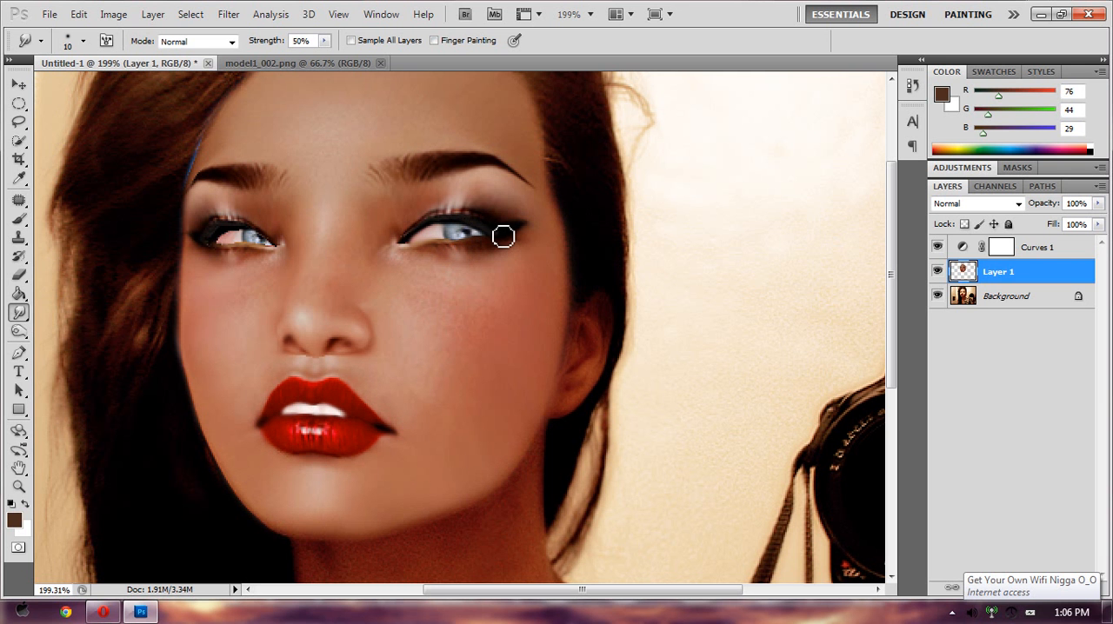
pyautogui.moveTo(211, 246)
pyautogui.mouseDown()
pyautogui.moveTo(229, 232)
pyautogui.moveTo(273, 254)
pyautogui.mouseUp()
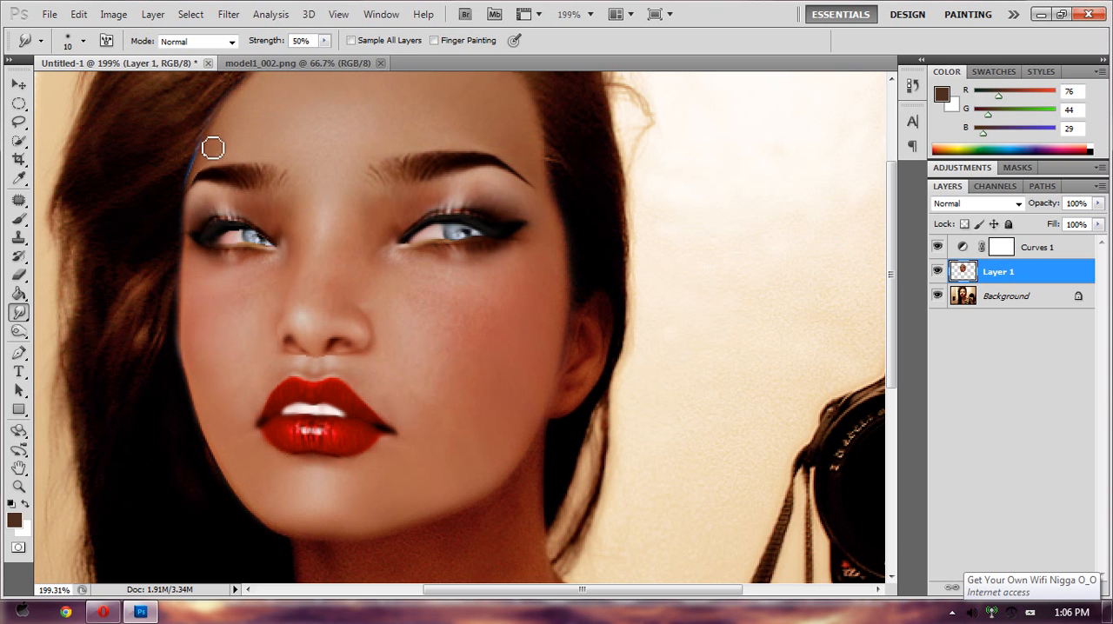
pyautogui.moveTo(214, 147)
pyautogui.mouseDown()
pyautogui.moveTo(201, 161)
pyautogui.moveTo(253, 95)
pyautogui.mouseUp()
pyautogui.moveTo(441, 263)
pyautogui.mouseDown()
pyautogui.moveTo(371, 316)
pyautogui.moveTo(404, 301)
pyautogui.mouseUp()
pyautogui.moveTo(591, 307); pyautogui.dragTo(583, 313)
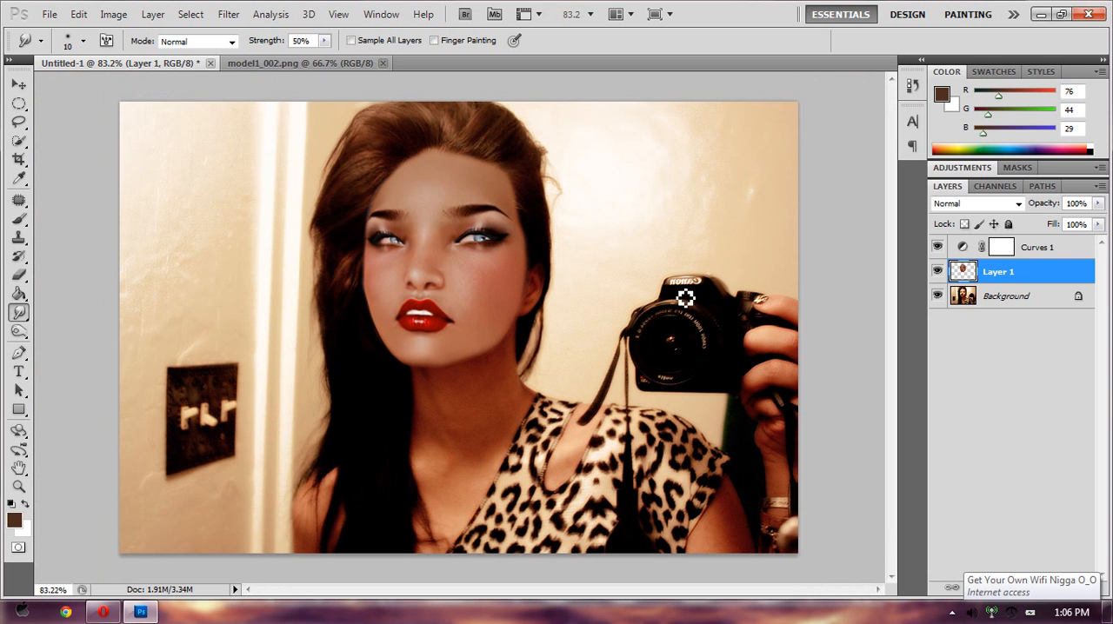
# - Add a Gradient Map adjustment layer above the Curves 1 layer
pyautogui.click(1053, 248)
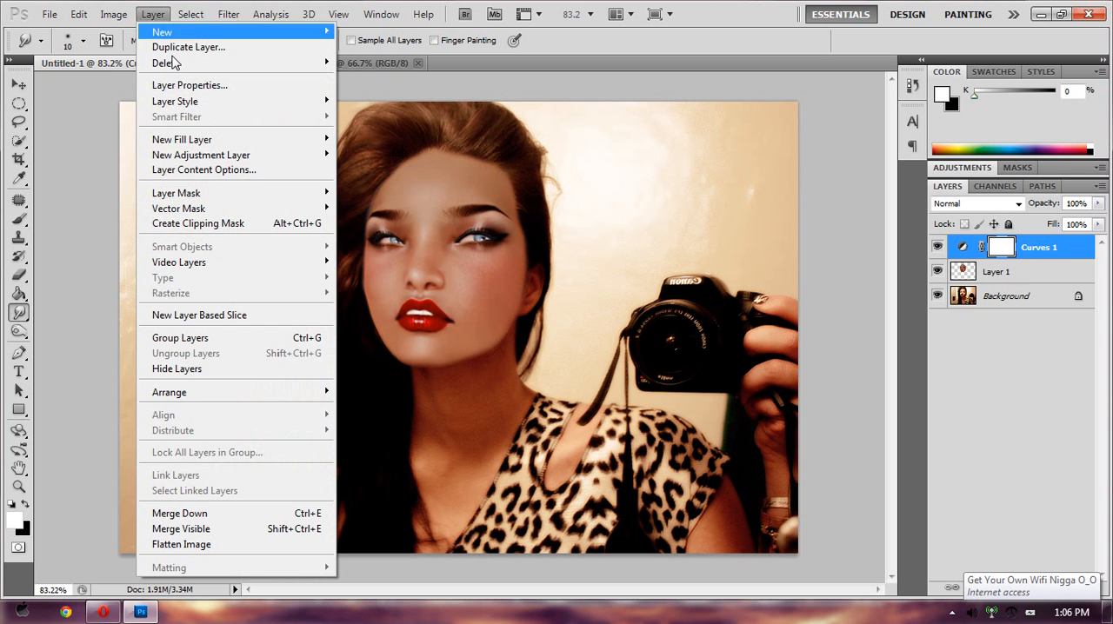
pyautogui.moveTo(267, 158)
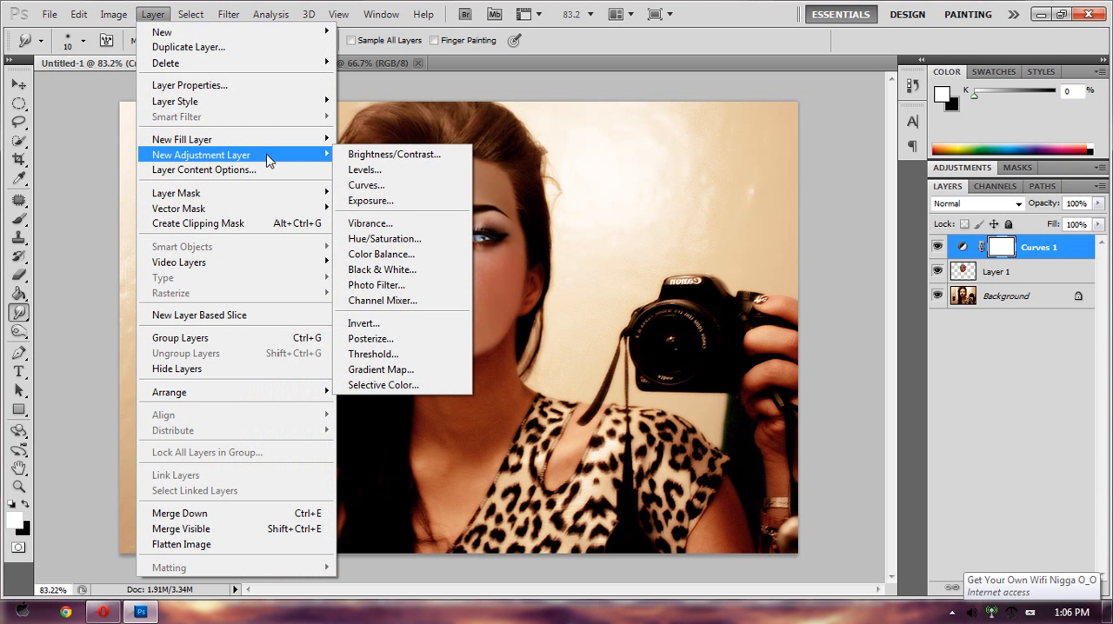
pyautogui.click(425, 381)
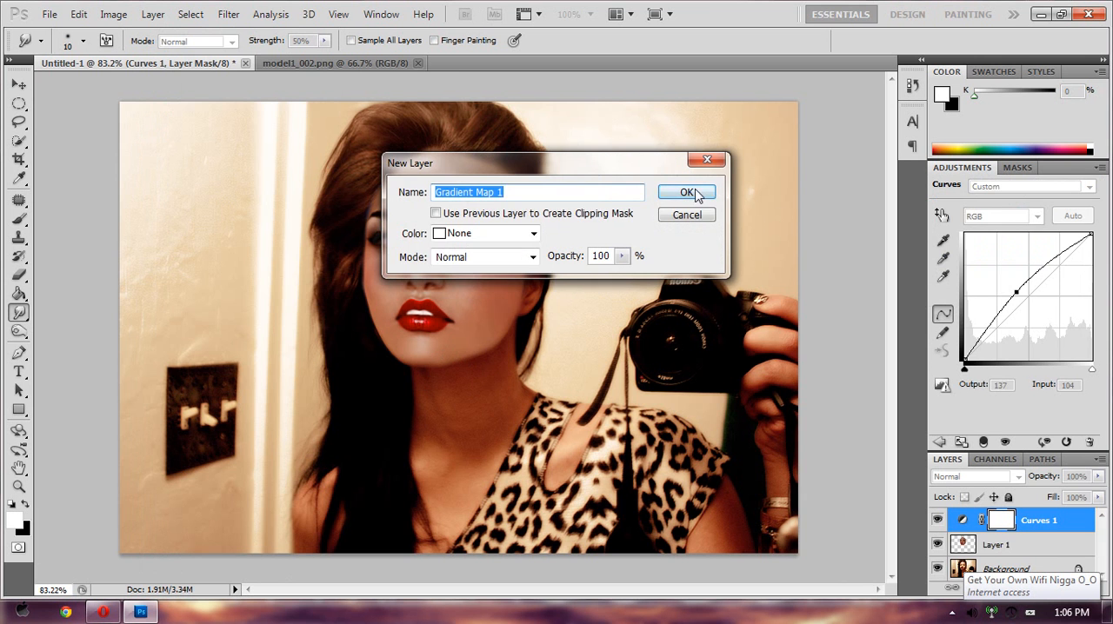
pyautogui.click(674, 189)
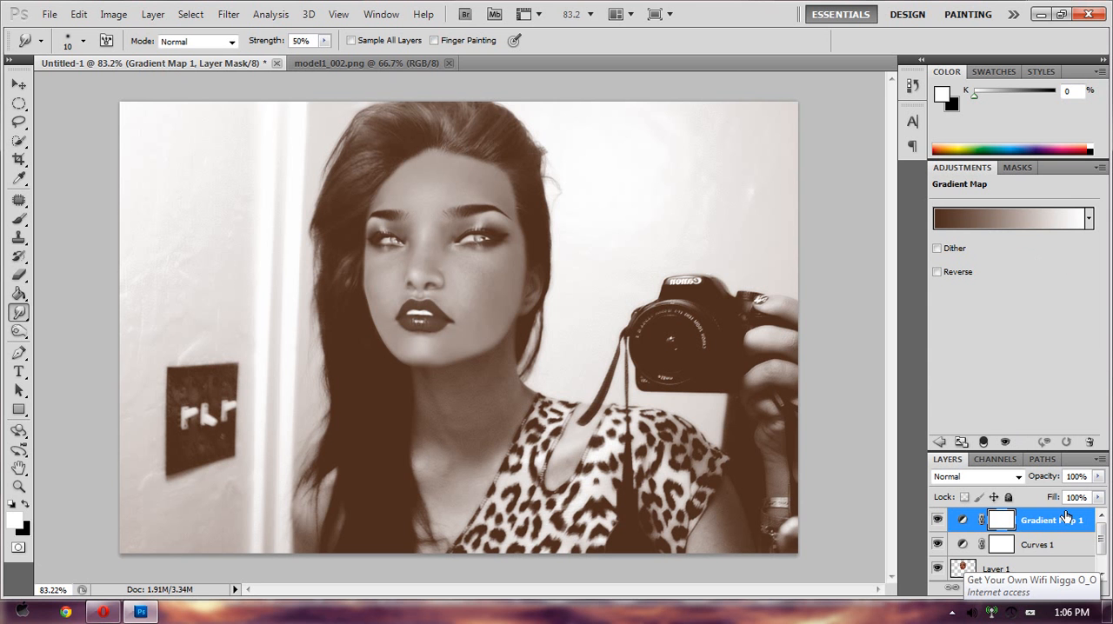
# - Start the gradient map from the Chrome preset and reduce it to a plain dark gold to white gradient by removing the extra colour stops
pyautogui.click(1007, 229)
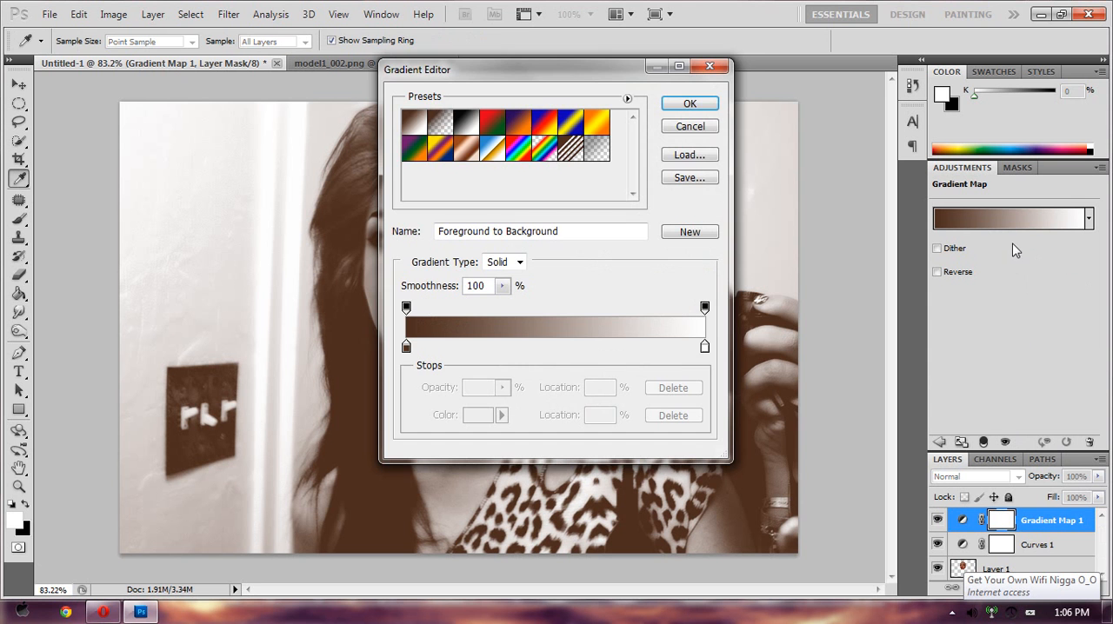
pyautogui.click(494, 150)
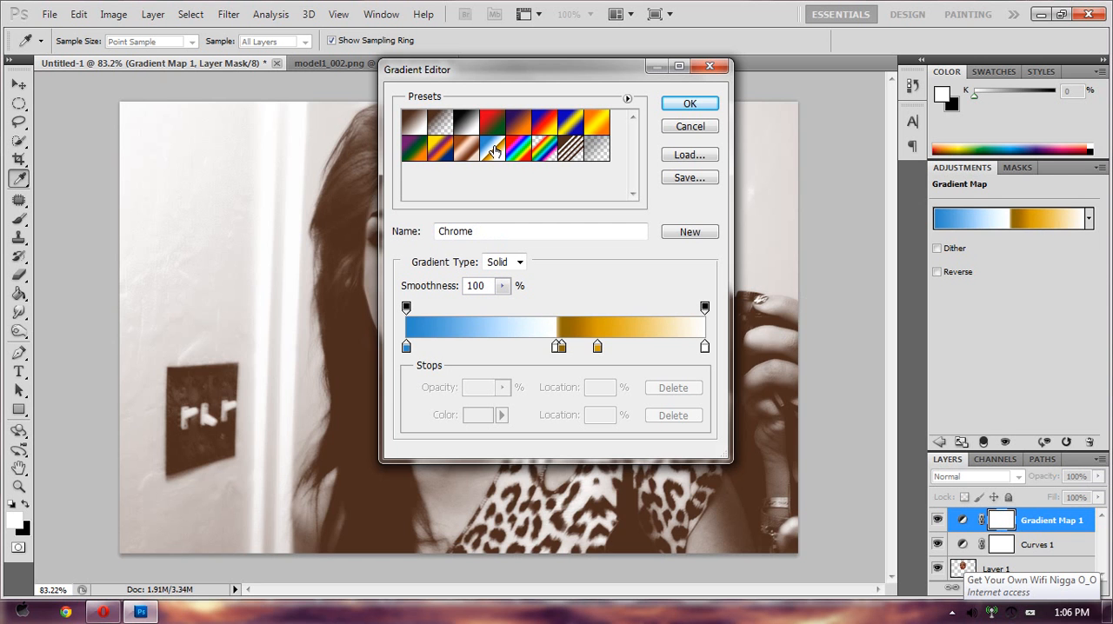
pyautogui.moveTo(556, 349); pyautogui.dragTo(522, 381)
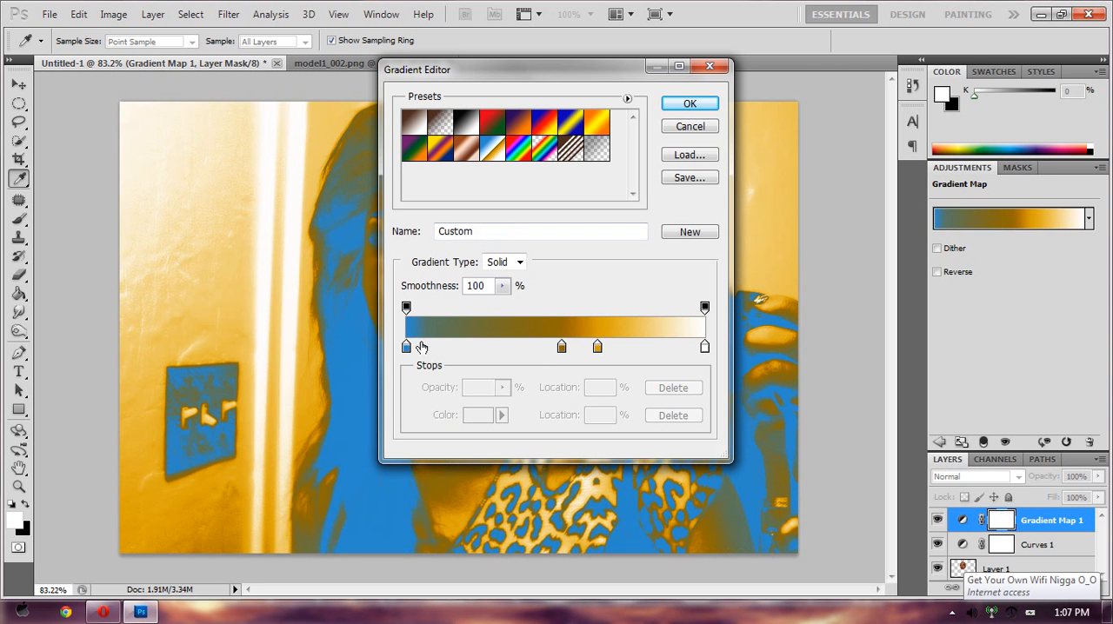
pyautogui.moveTo(412, 348); pyautogui.dragTo(407, 382)
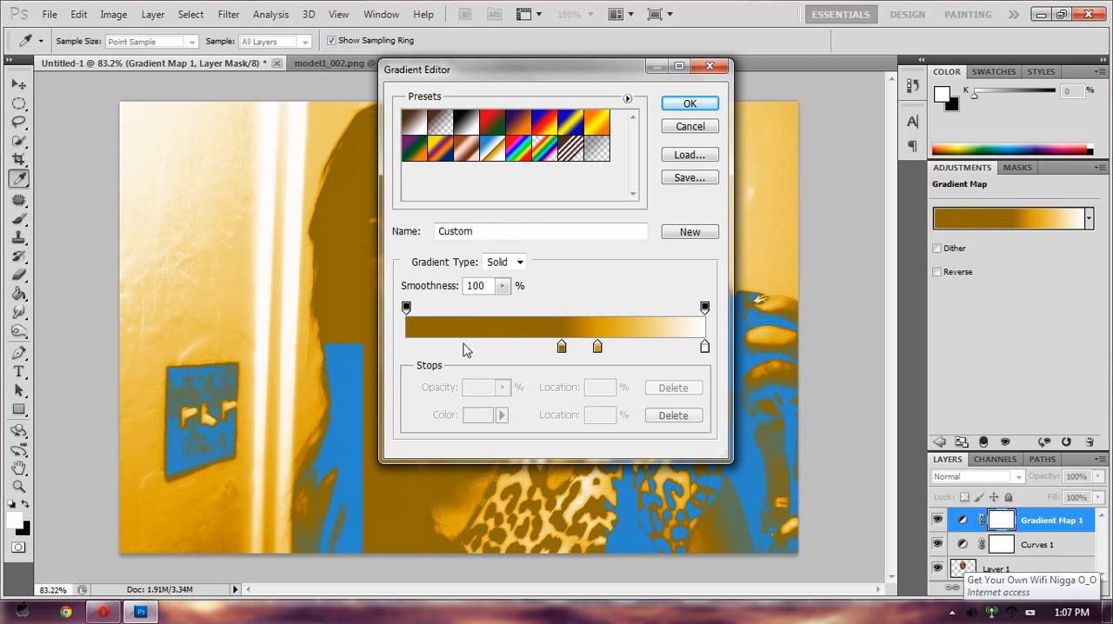
pyautogui.moveTo(562, 347); pyautogui.dragTo(348, 347)
pyautogui.moveTo(596, 347); pyautogui.dragTo(543, 383)
pyautogui.click(693, 107)
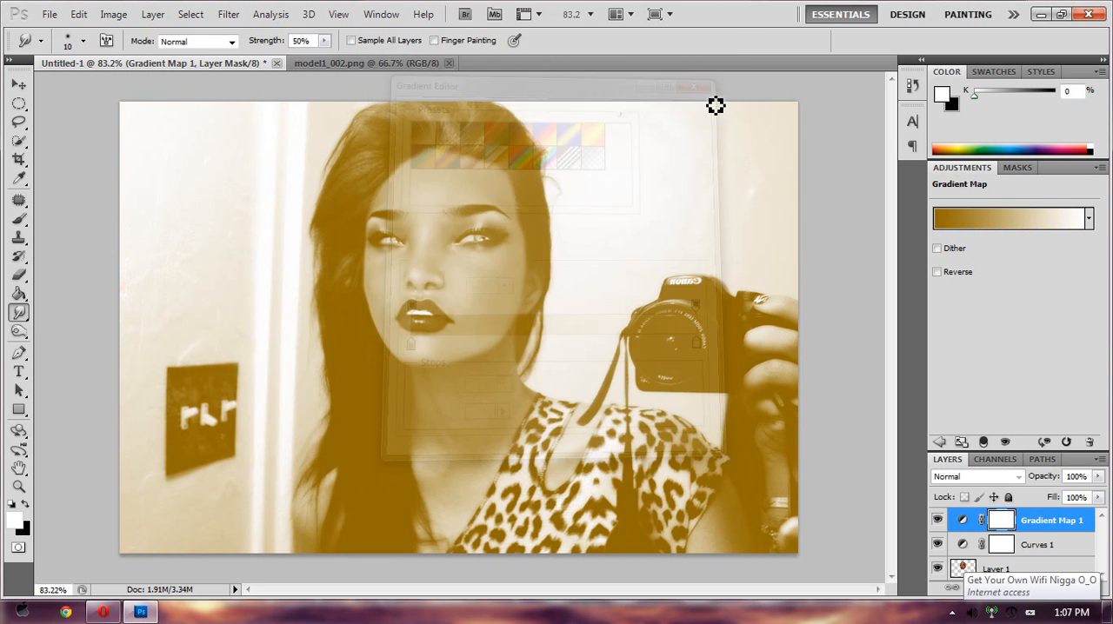
# - Set the gold gradient map layer to Color blending at 23% opacity
pyautogui.click(1000, 478)
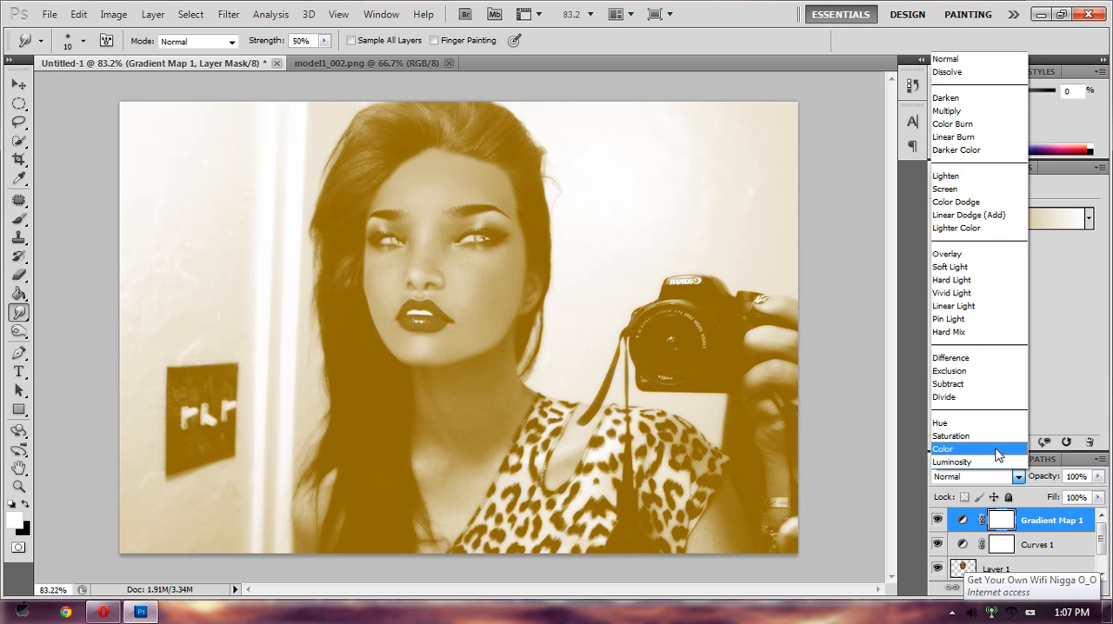
pyautogui.click(994, 451)
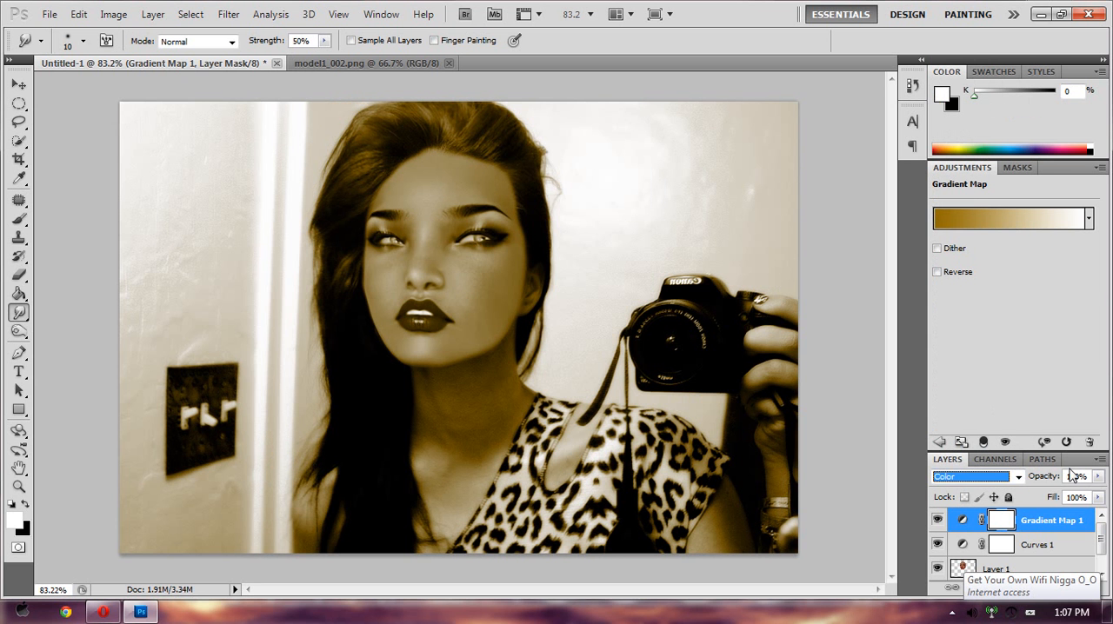
pyautogui.click(1097, 476)
pyautogui.moveTo(1087, 483); pyautogui.dragTo(1042, 501)
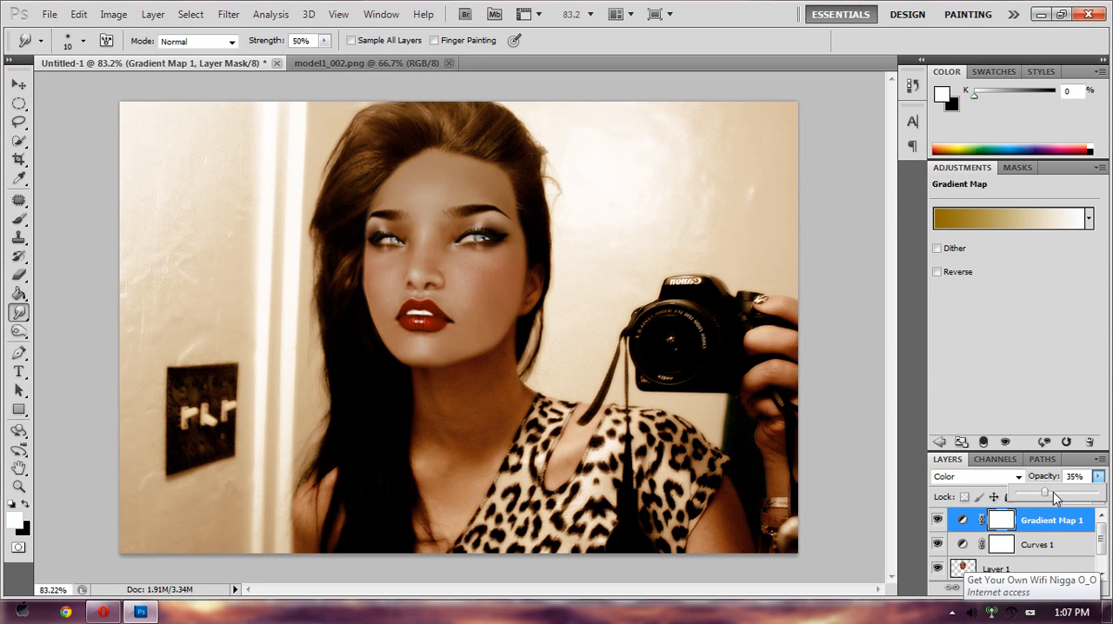
pyautogui.moveTo(1038, 497); pyautogui.dragTo(1040, 494)
pyautogui.click(1069, 533)
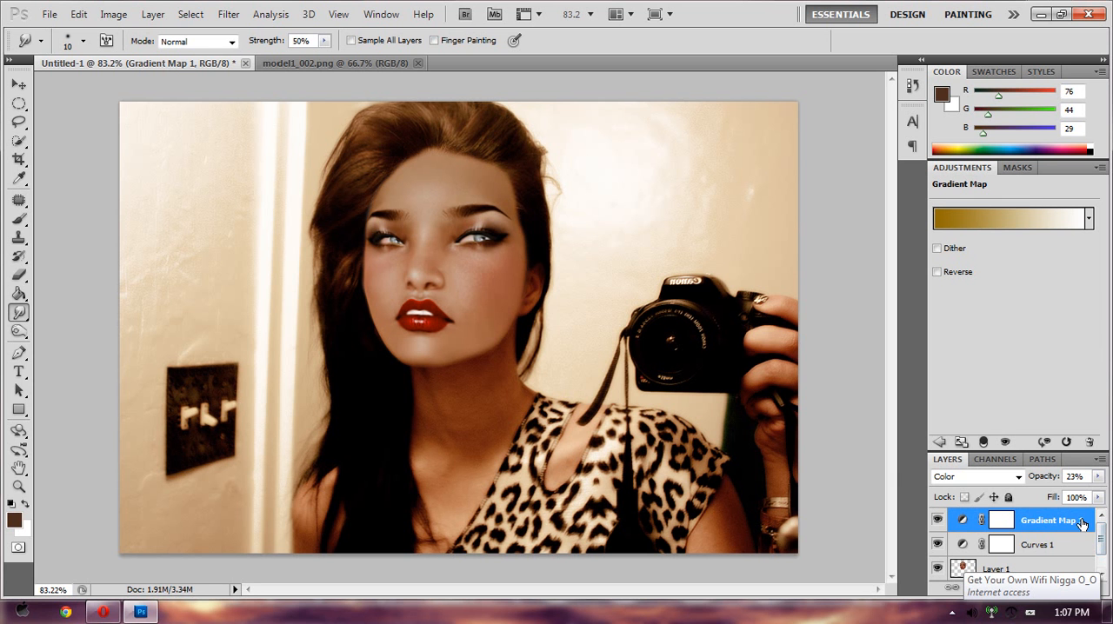
pyautogui.scroll(-1, 1079, 531)
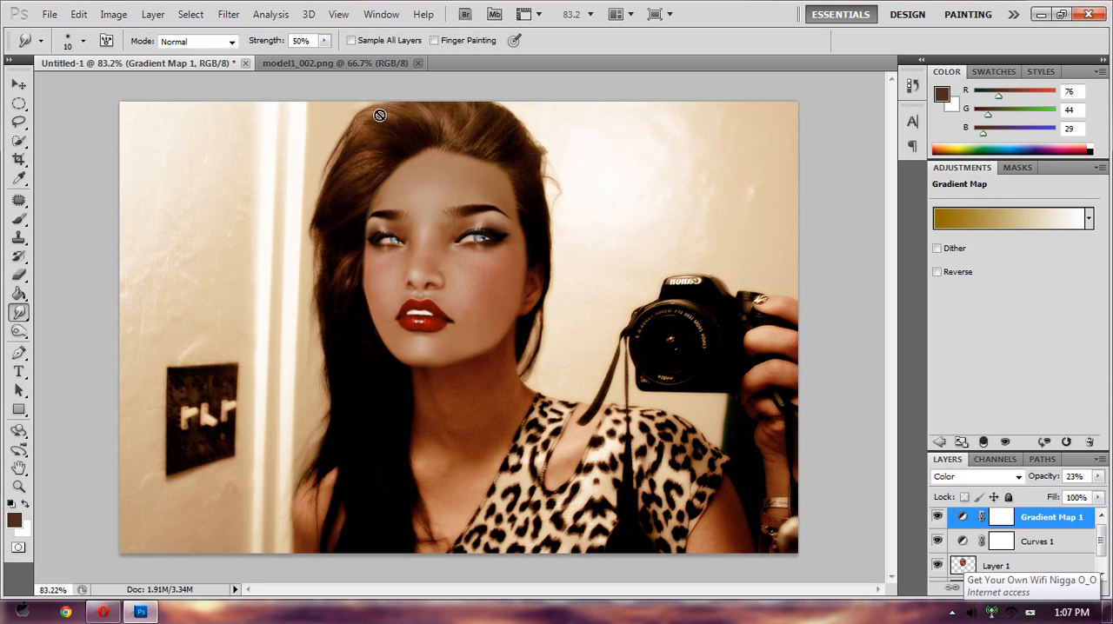
# - Add a second Gradient Map adjustment layer on top, using the Black, White preset
pyautogui.click(153, 15)
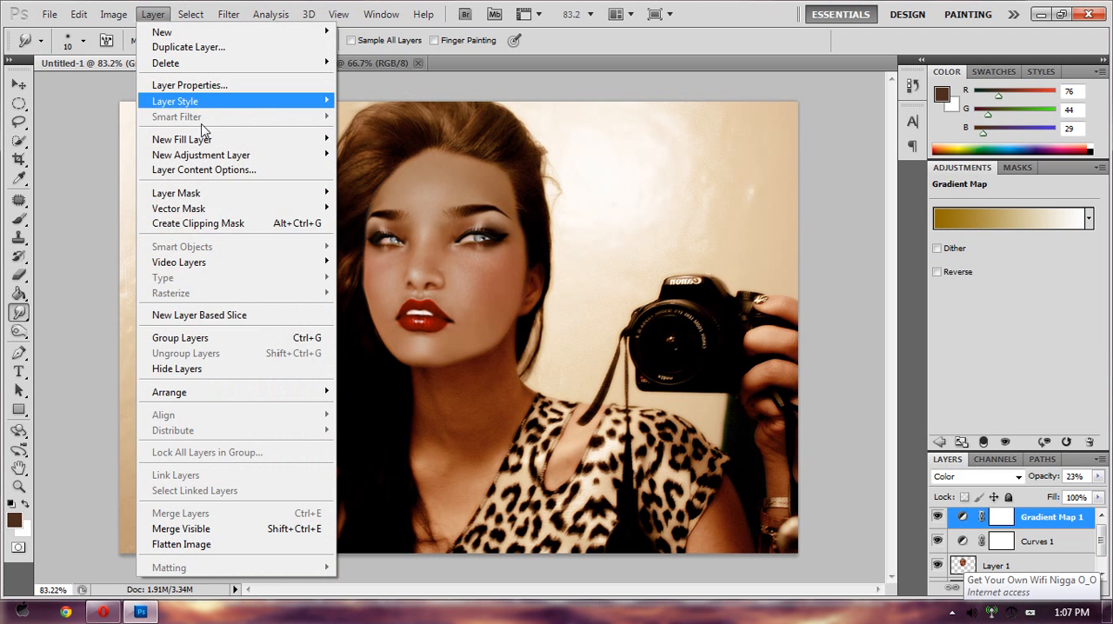
pyautogui.moveTo(265, 164)
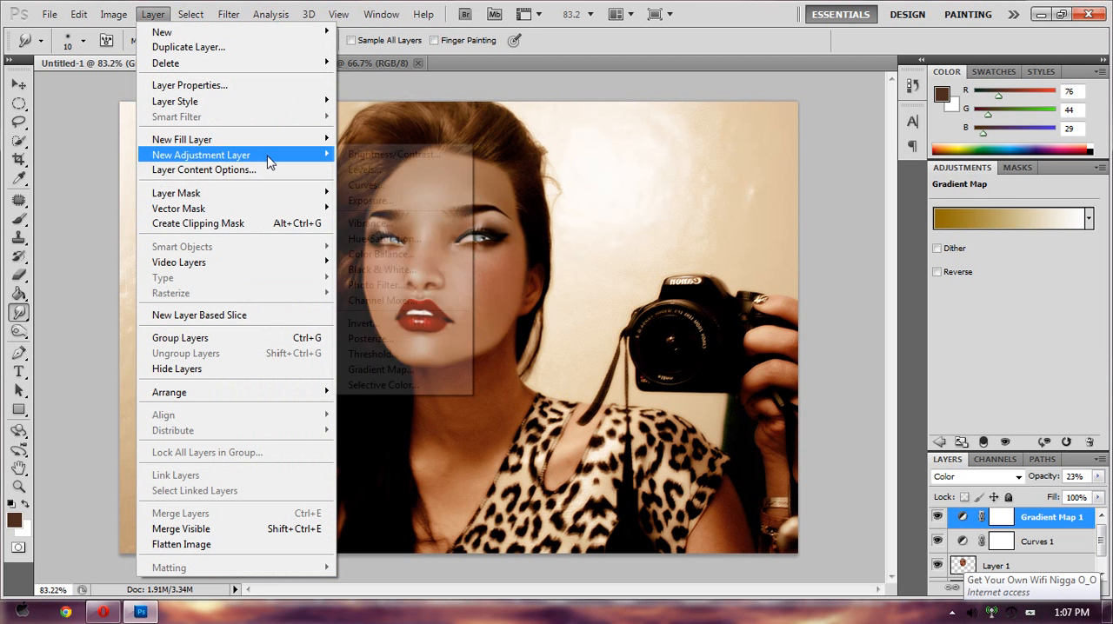
pyautogui.click(406, 372)
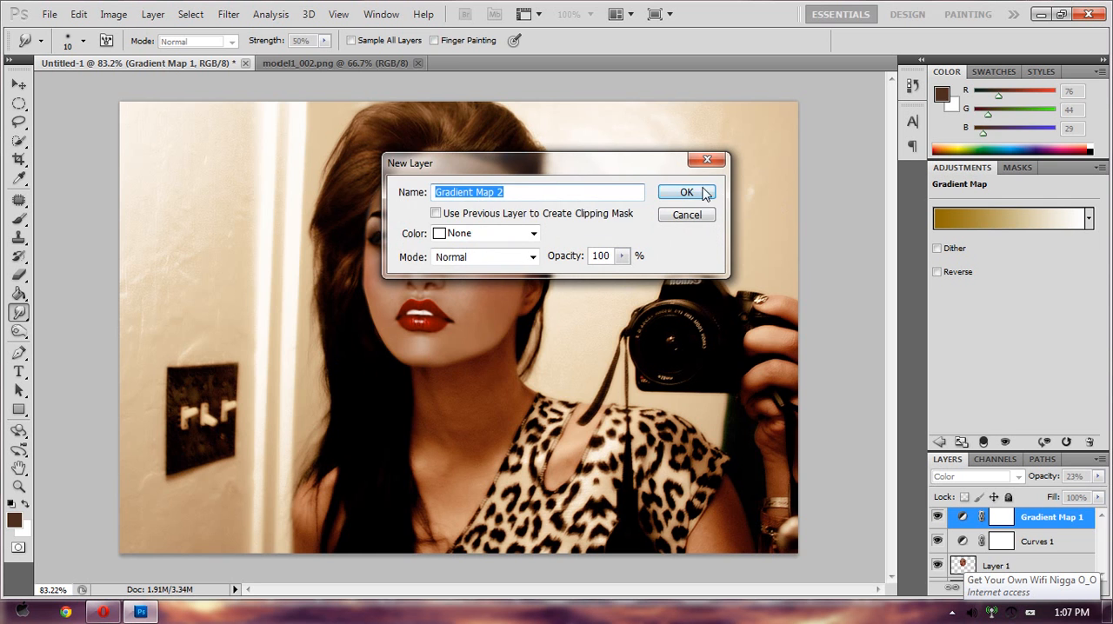
pyautogui.click(692, 192)
pyautogui.click(1017, 218)
pyautogui.click(466, 124)
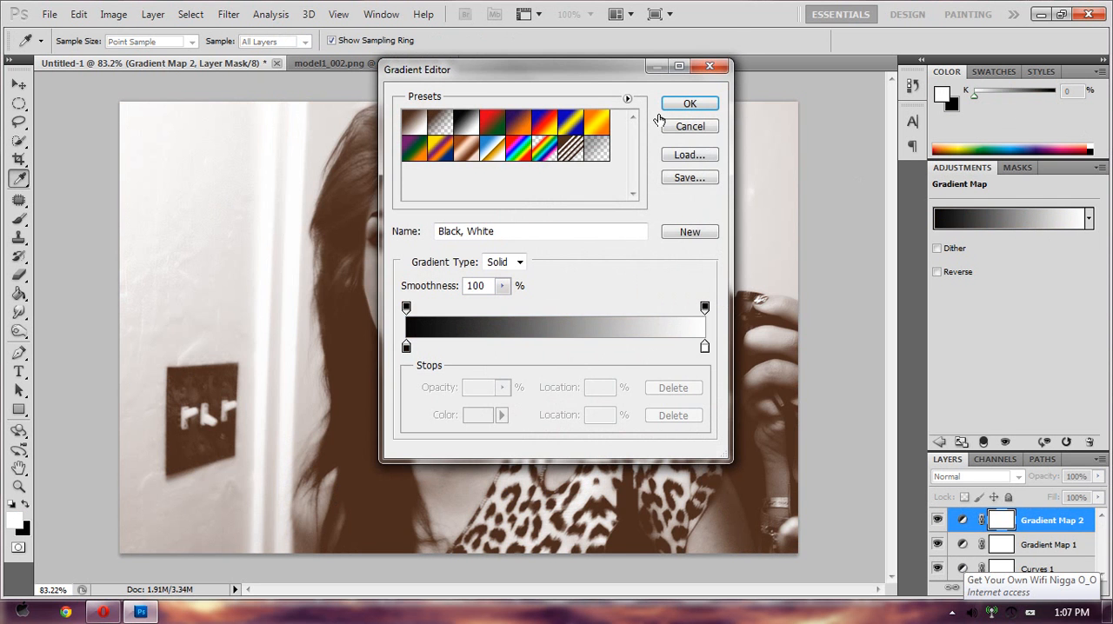
pyautogui.click(687, 103)
# - Set the black-and-white gradient map layer to Soft Light blending at 29% opacity
pyautogui.click(1018, 477)
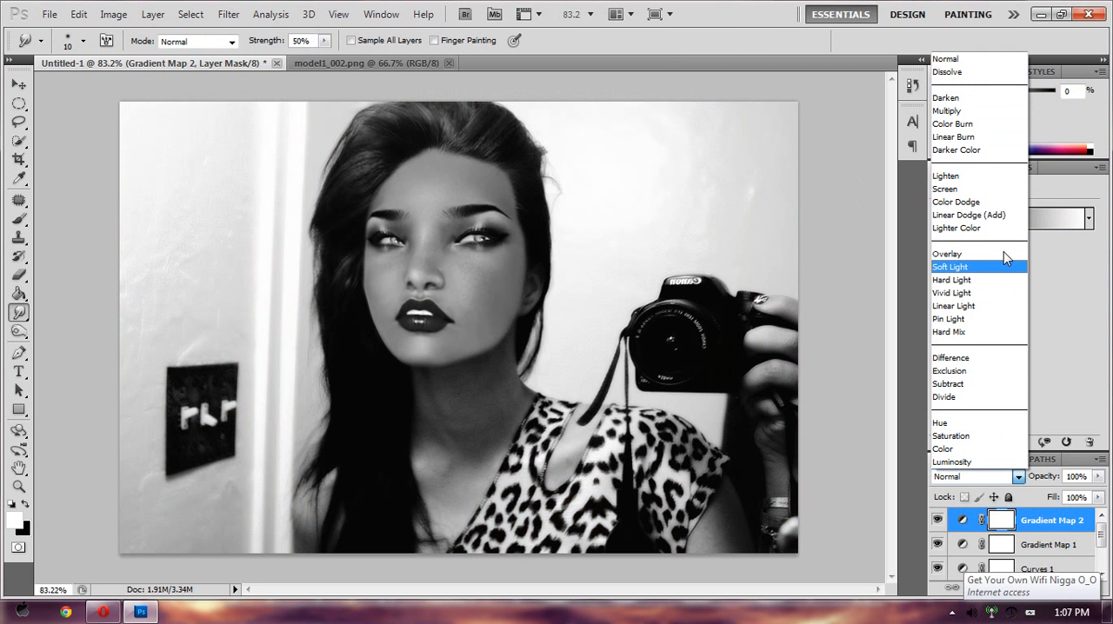
pyautogui.click(1002, 260)
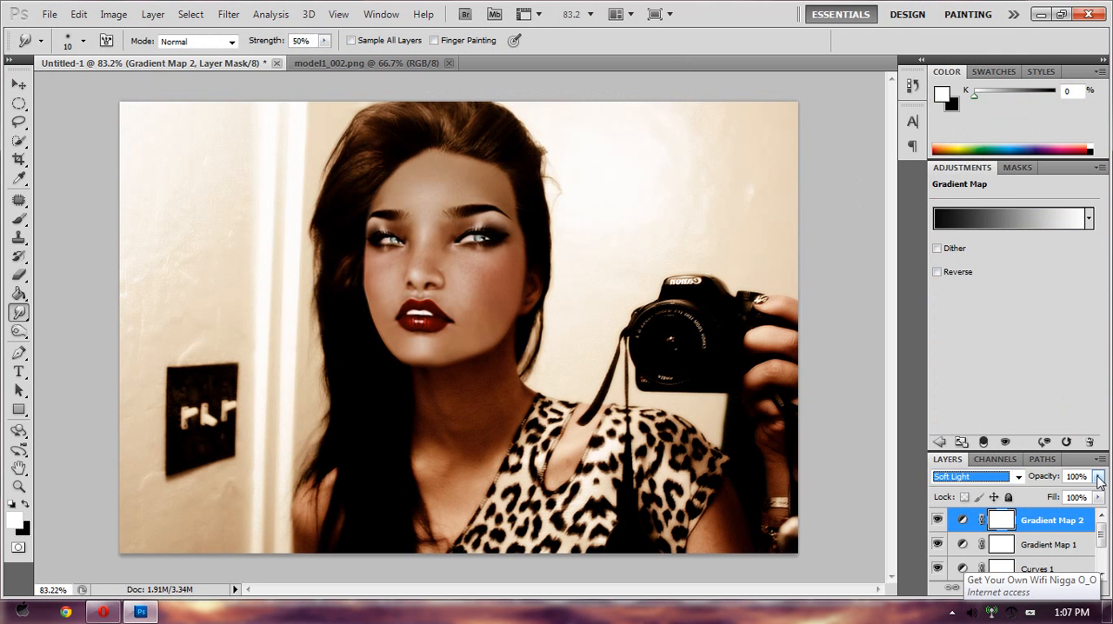
pyautogui.click(1098, 480)
pyautogui.moveTo(1096, 493); pyautogui.dragTo(1043, 502)
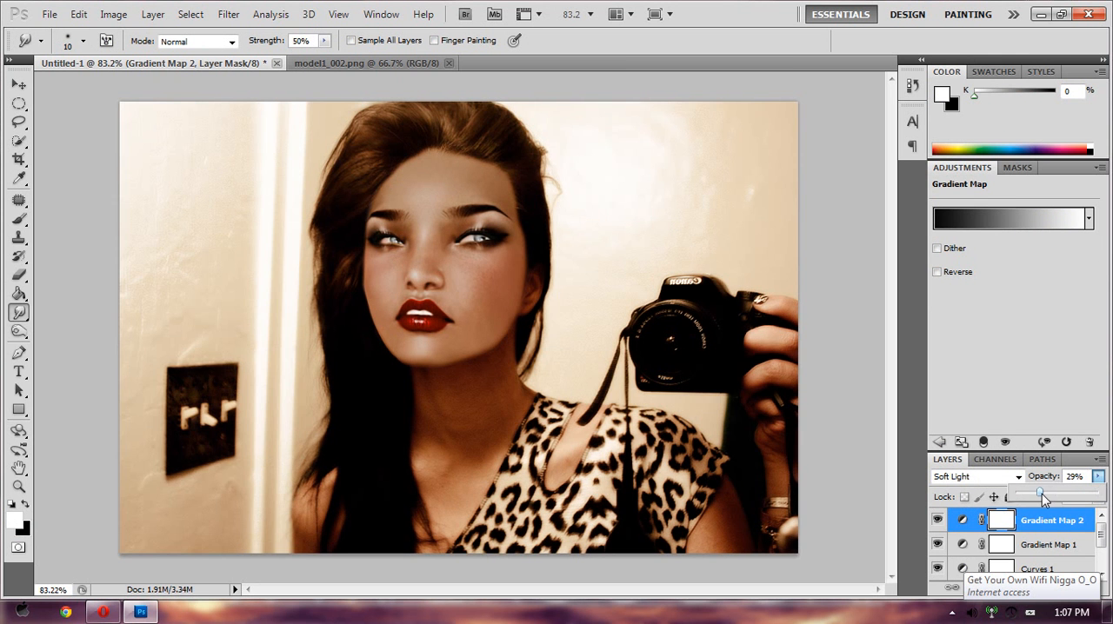
pyautogui.click(180, 150)
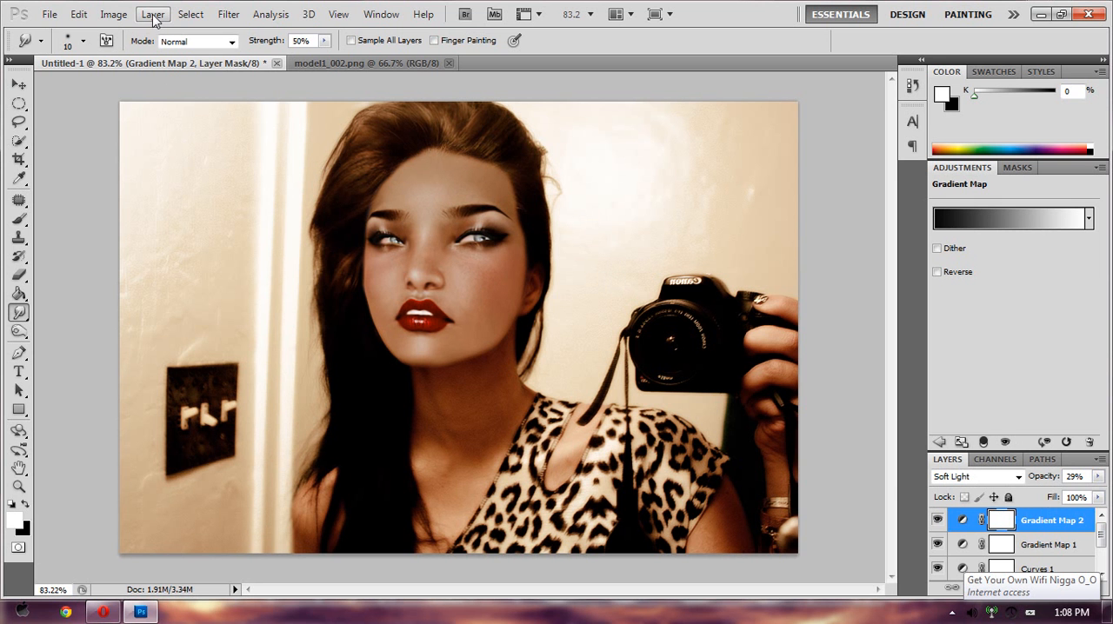
# - Flatten the image and add a new empty layer above the background
pyautogui.click(153, 15)
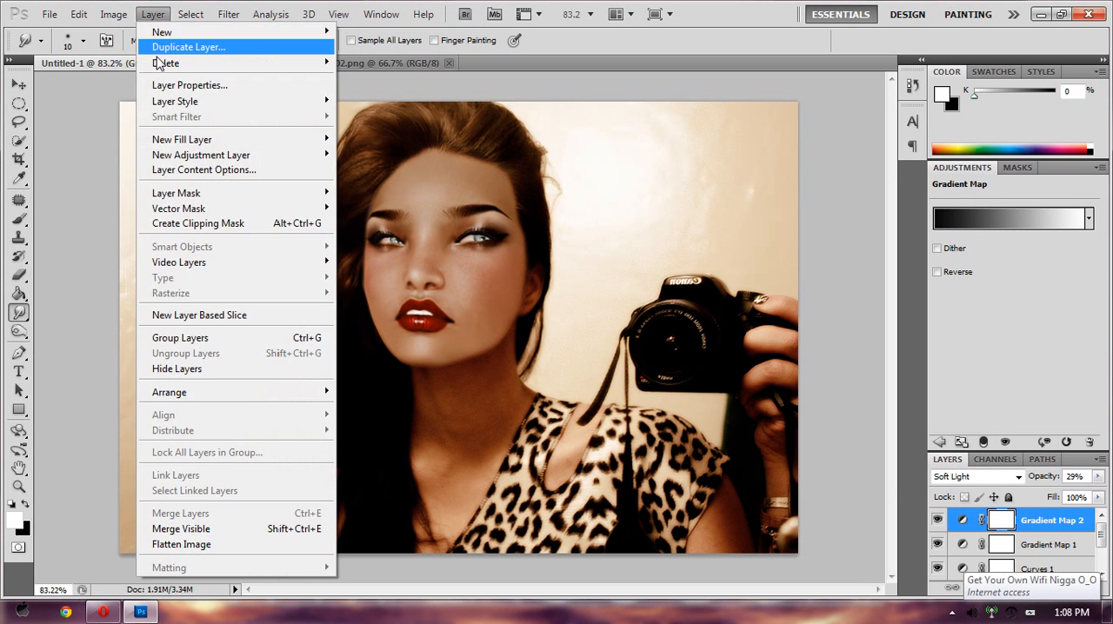
pyautogui.click(228, 545)
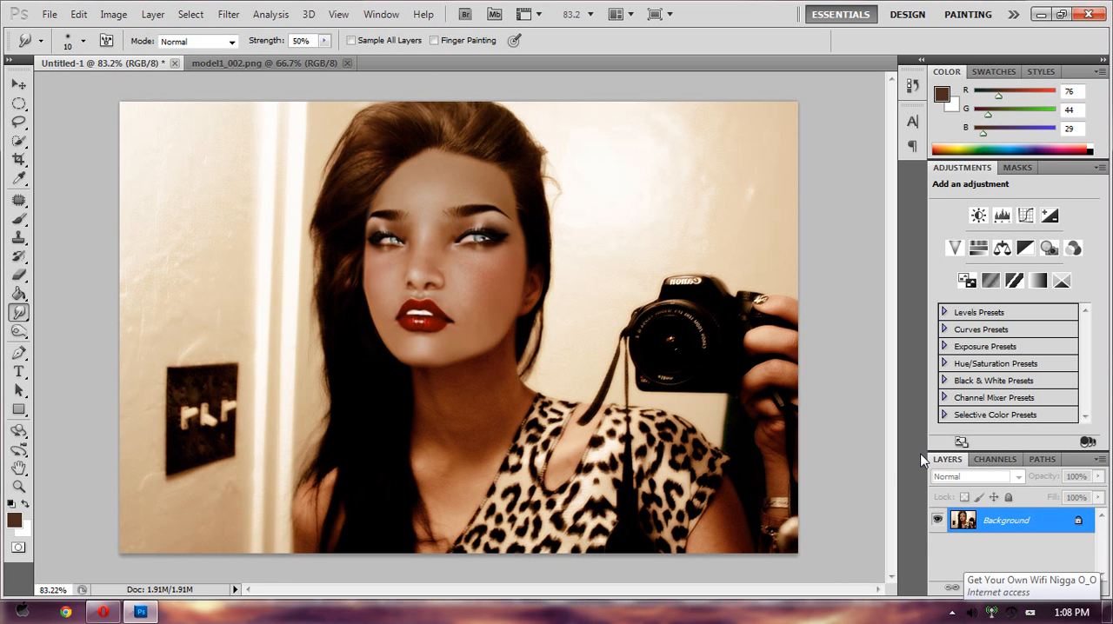
pyautogui.click(165, 15)
pyautogui.click(164, 15)
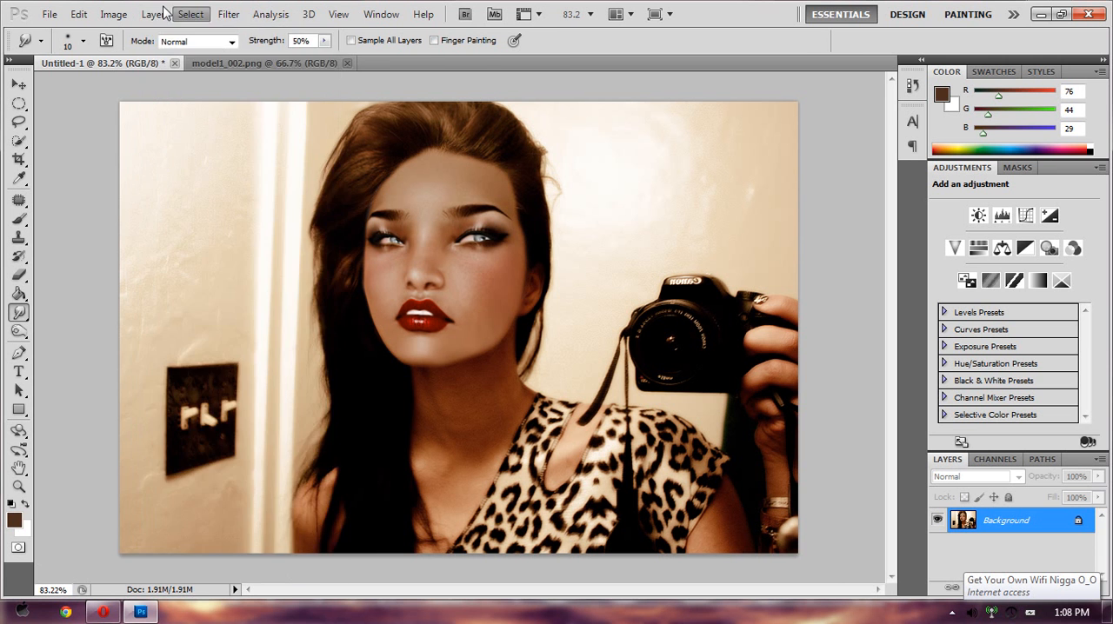
pyautogui.click(165, 16)
pyautogui.moveTo(164, 32)
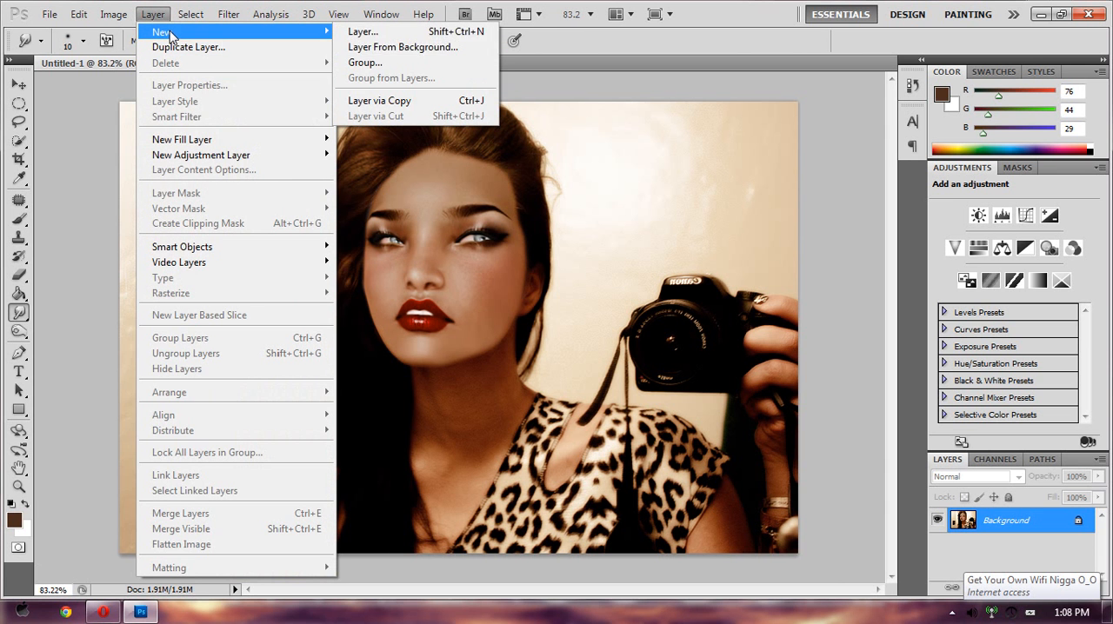
pyautogui.click(370, 32)
pyautogui.click(682, 193)
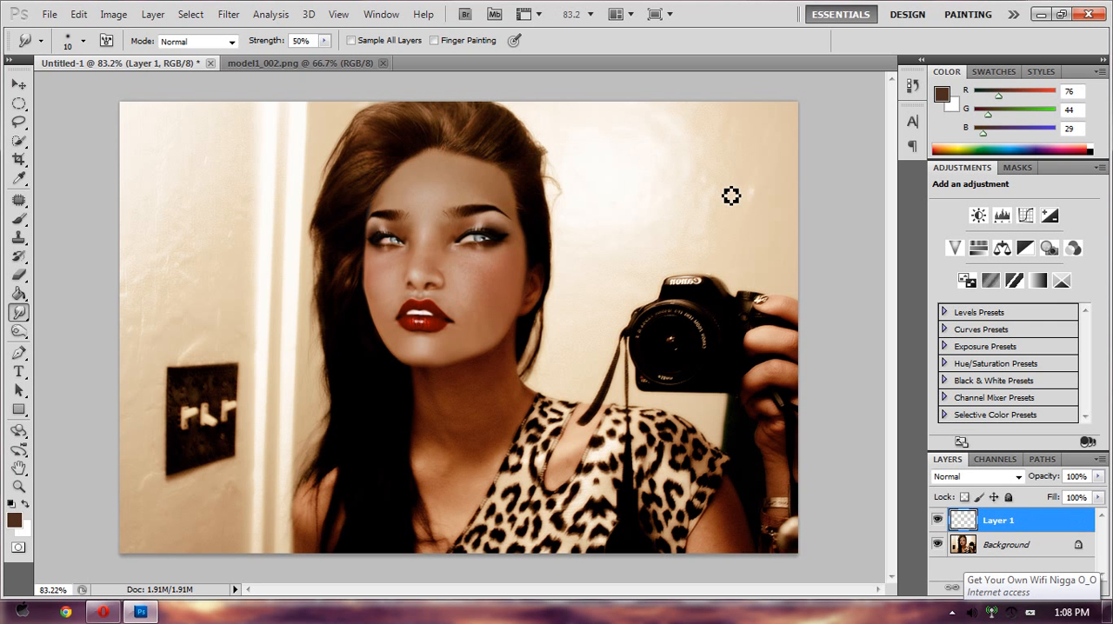
# - Fill the empty layer with 50% Gray and set its blending mode to Soft Light
pyautogui.hotkey('shift', 'F5')
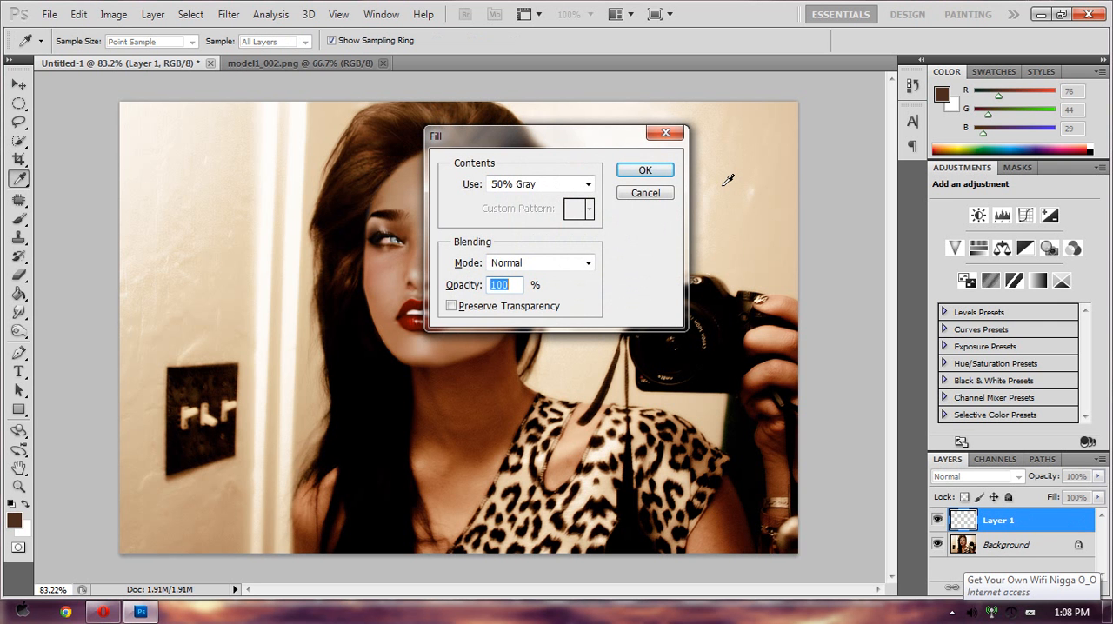
pyautogui.click(588, 184)
pyautogui.click(544, 318)
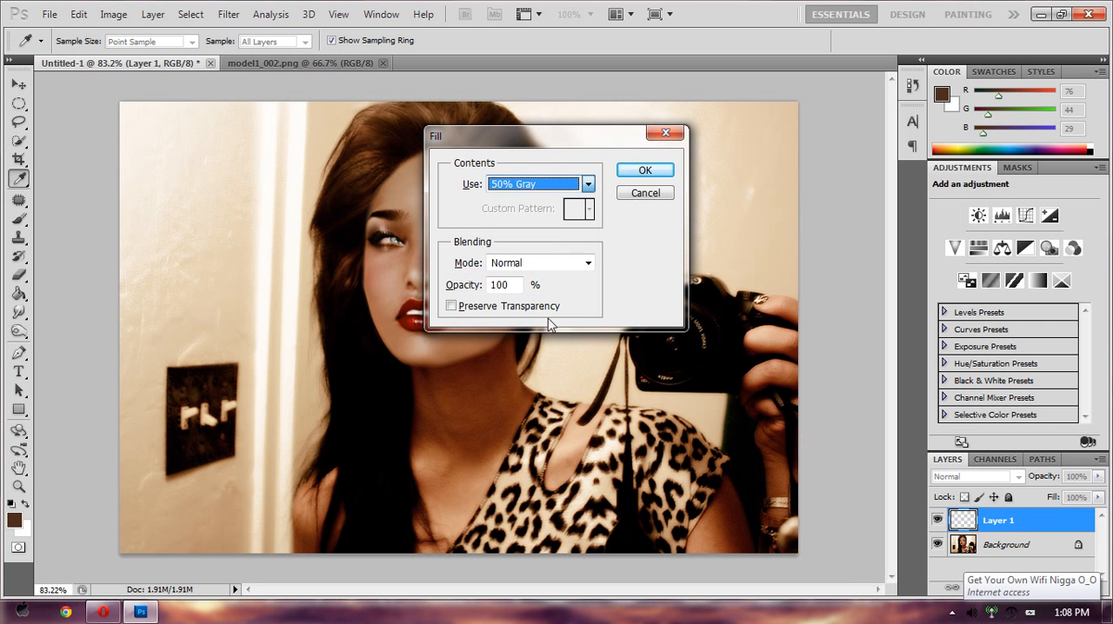
pyautogui.click(646, 171)
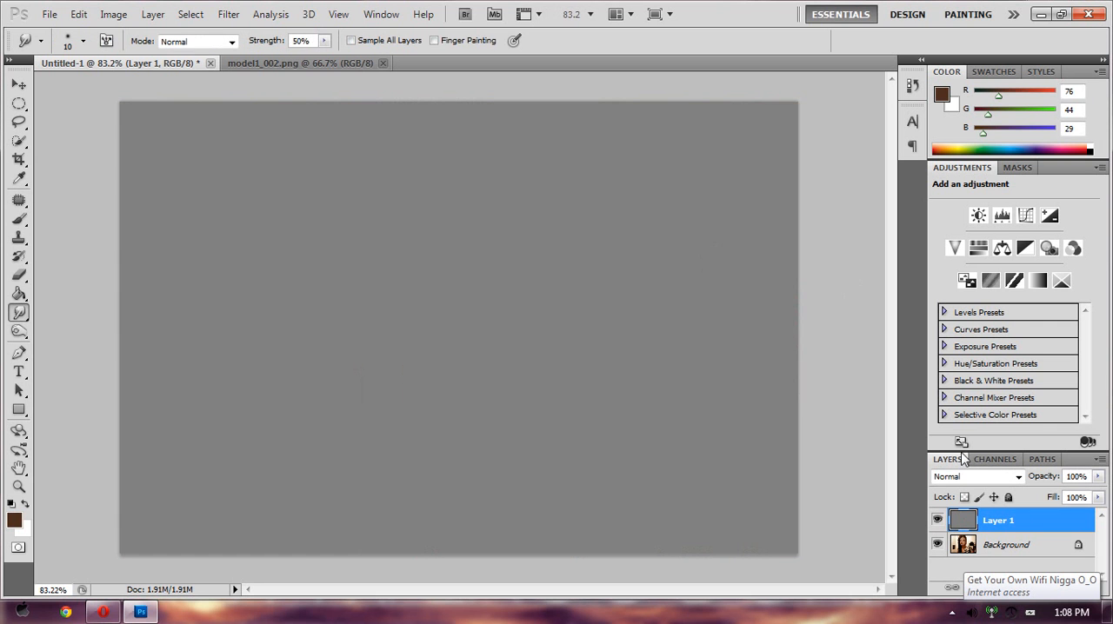
pyautogui.click(973, 482)
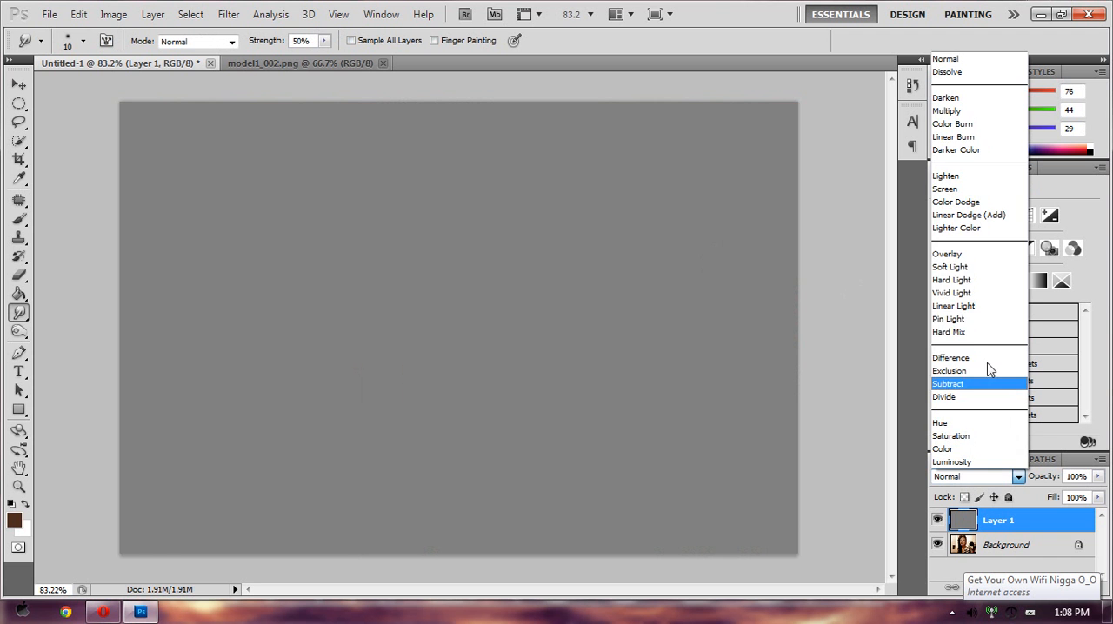
pyautogui.click(984, 268)
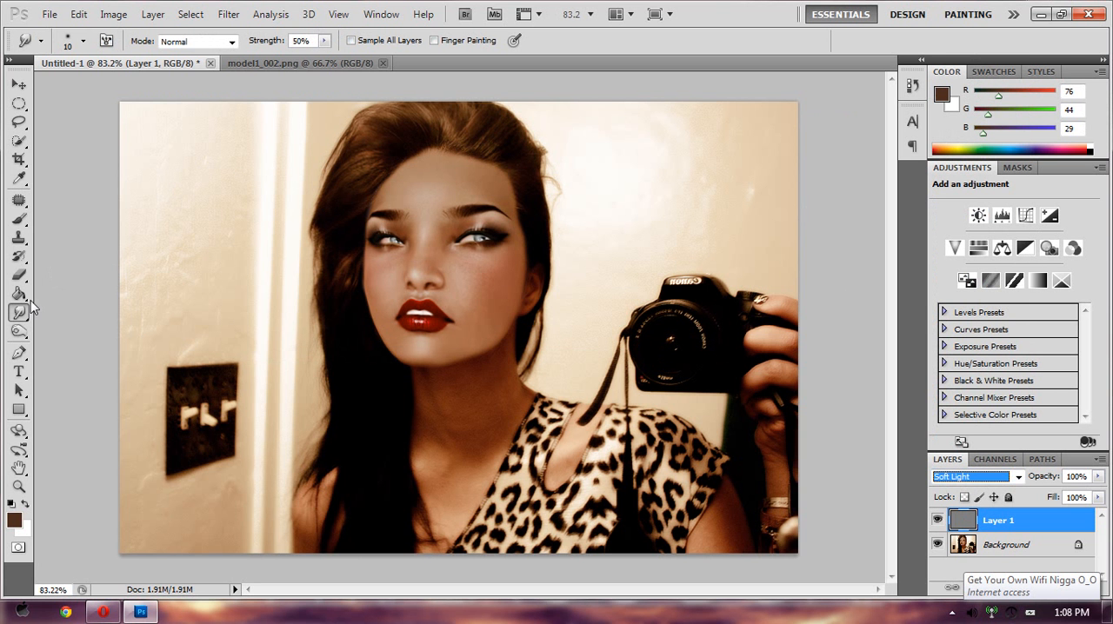
# - Darken the shaded areas of the face on the gray layer with the Burn tool at size 60, Midtones, 50% exposure
pyautogui.click(18, 331)
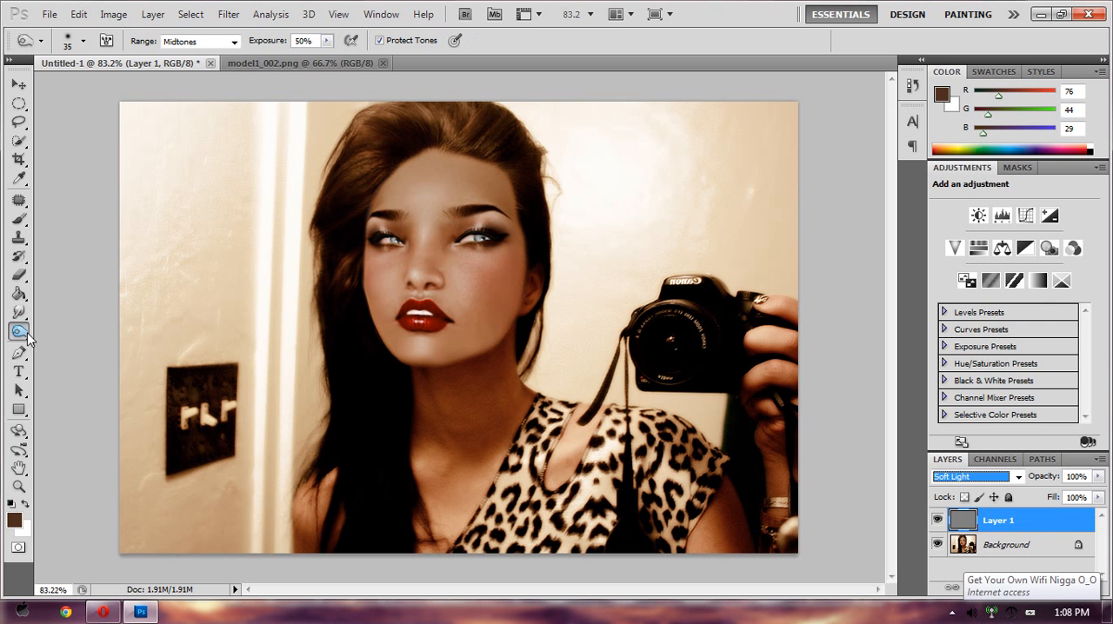
pyautogui.click(46, 349)
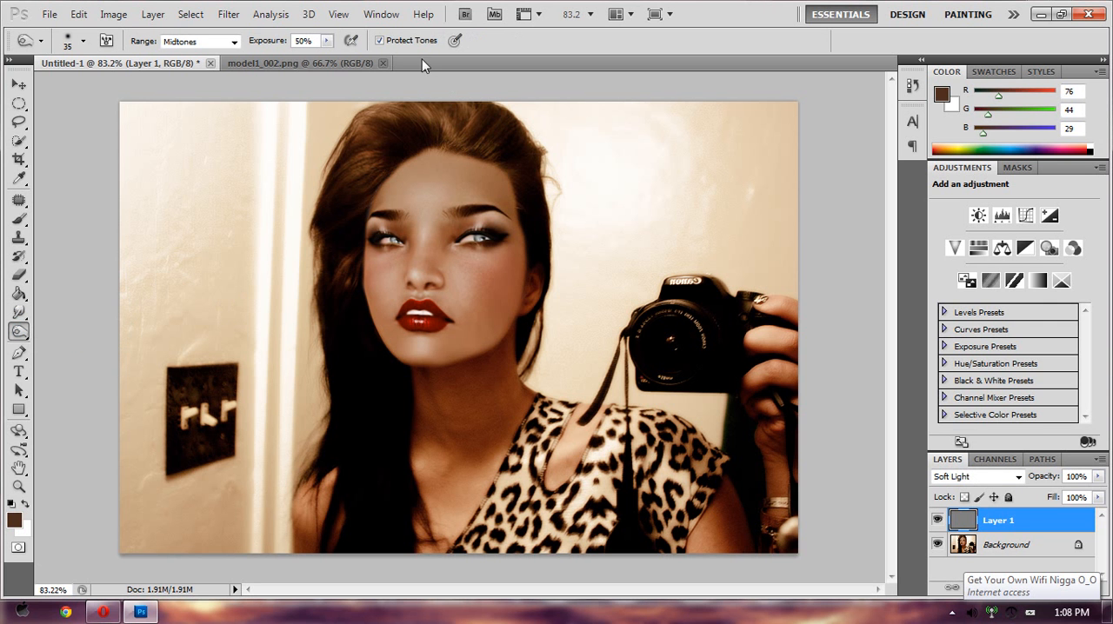
pyautogui.press(']')
pyautogui.press(']')
pyautogui.click(27, 335)
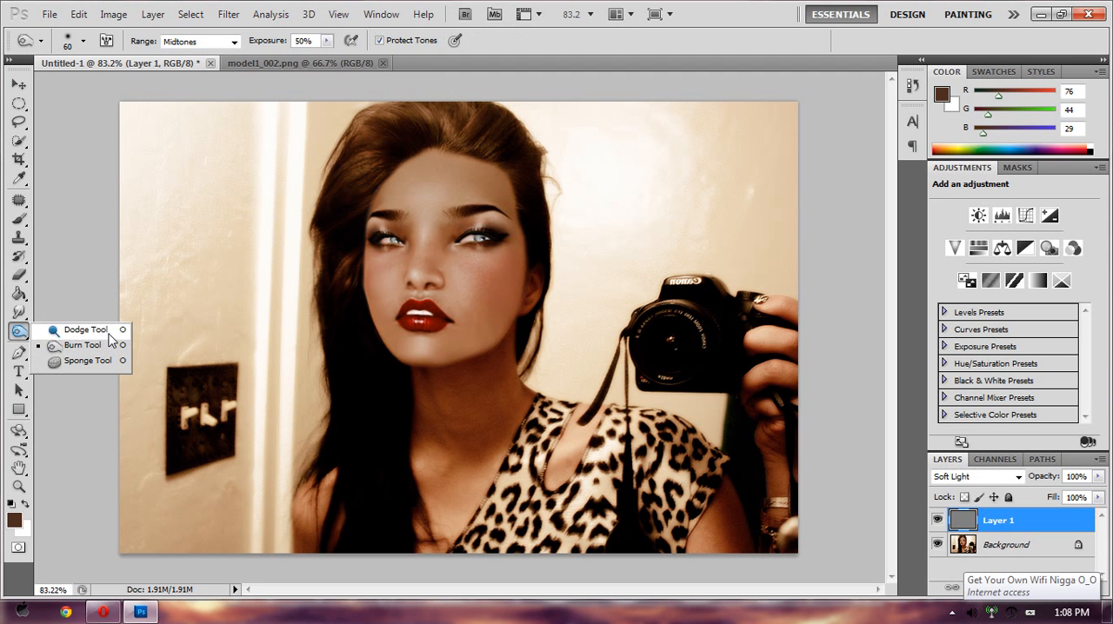
pyautogui.click(105, 332)
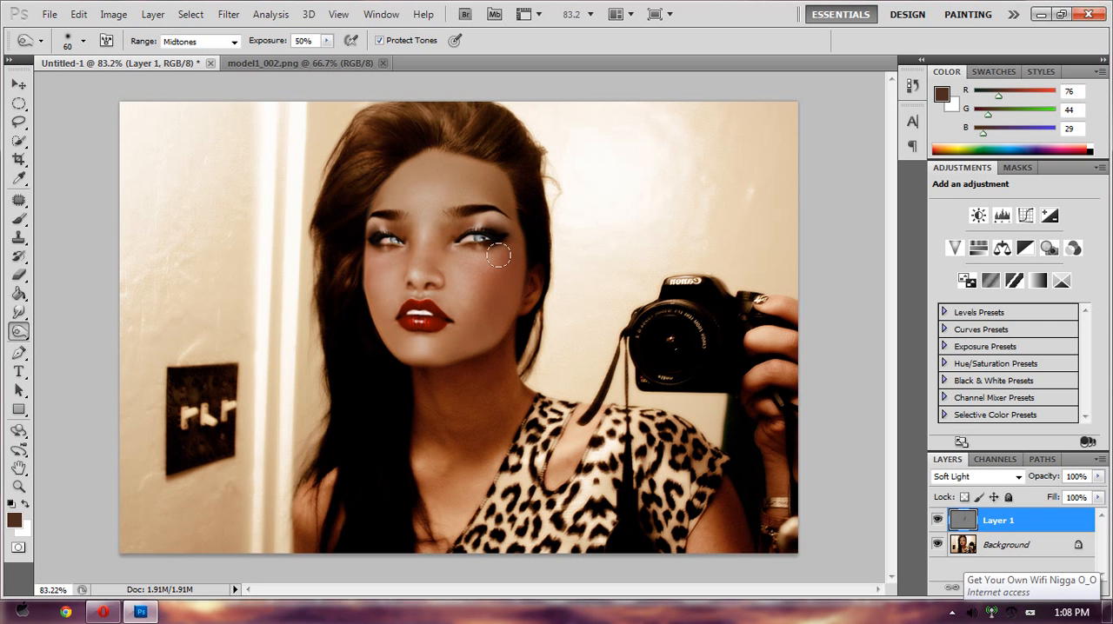
pyautogui.moveTo(498, 255); pyautogui.dragTo(532, 236)
pyautogui.moveTo(403, 321); pyautogui.dragTo(414, 320)
# - Lighten the forehead and face highlights on the gray layer with the Dodge tool, Midtones at 50% exposure, using brush sizes 70 and 40
pyautogui.click(19, 332)
pyautogui.click(62, 349)
pyautogui.press(']')
pyautogui.press(']')
pyautogui.press(']')
pyautogui.press(']')
pyautogui.press(']')
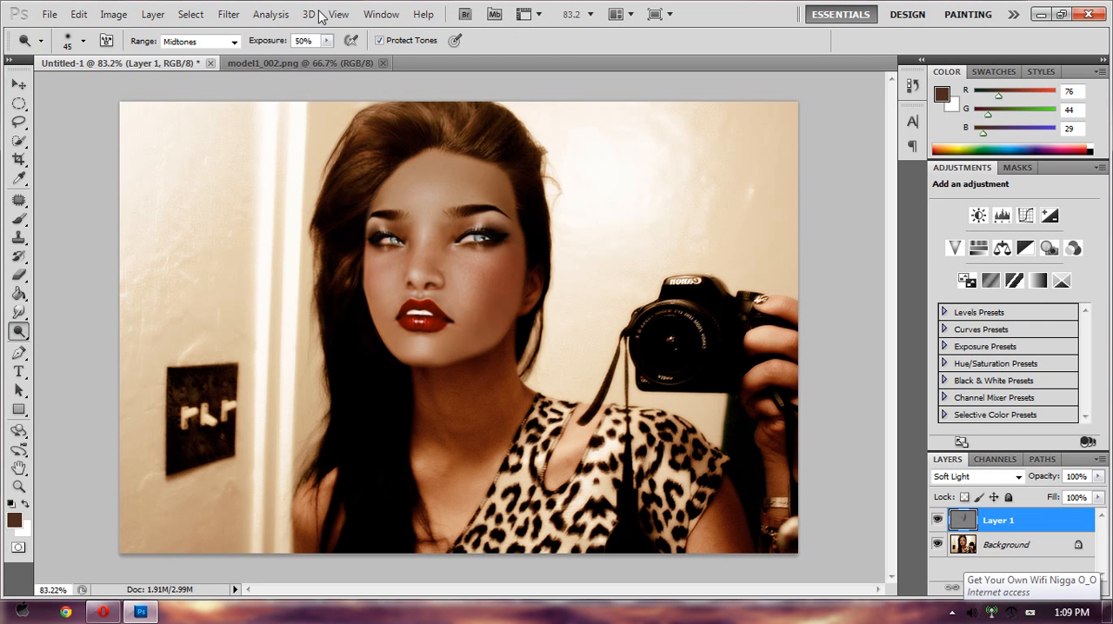
pyautogui.press(']')
pyautogui.press(']')
pyautogui.press(']')
pyautogui.press(']')
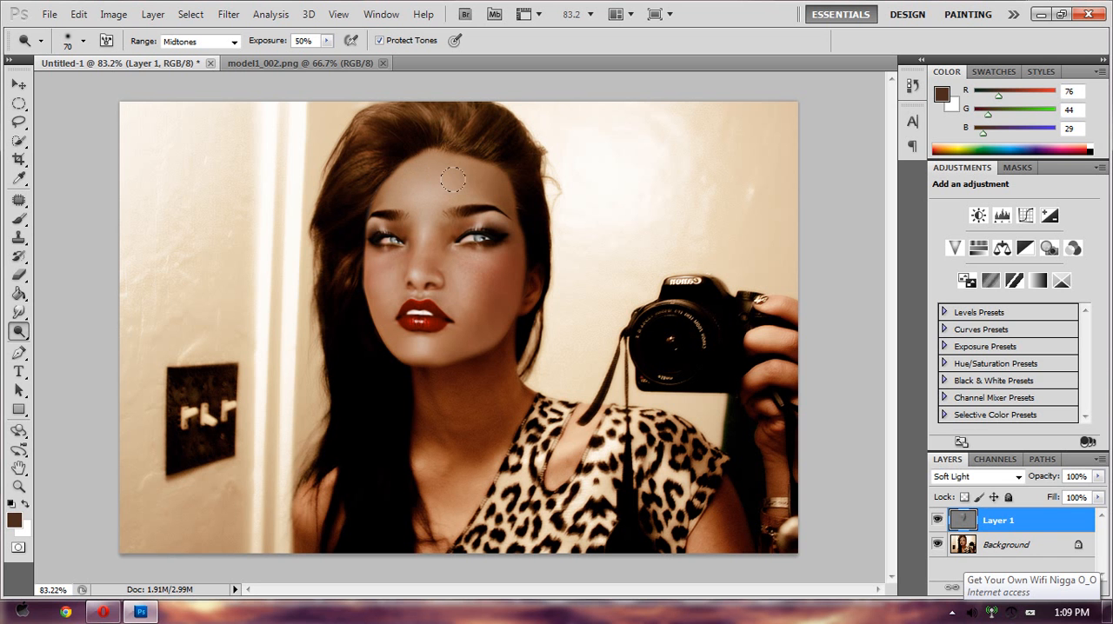
pyautogui.press('[')
pyautogui.press('[')
pyautogui.press('[')
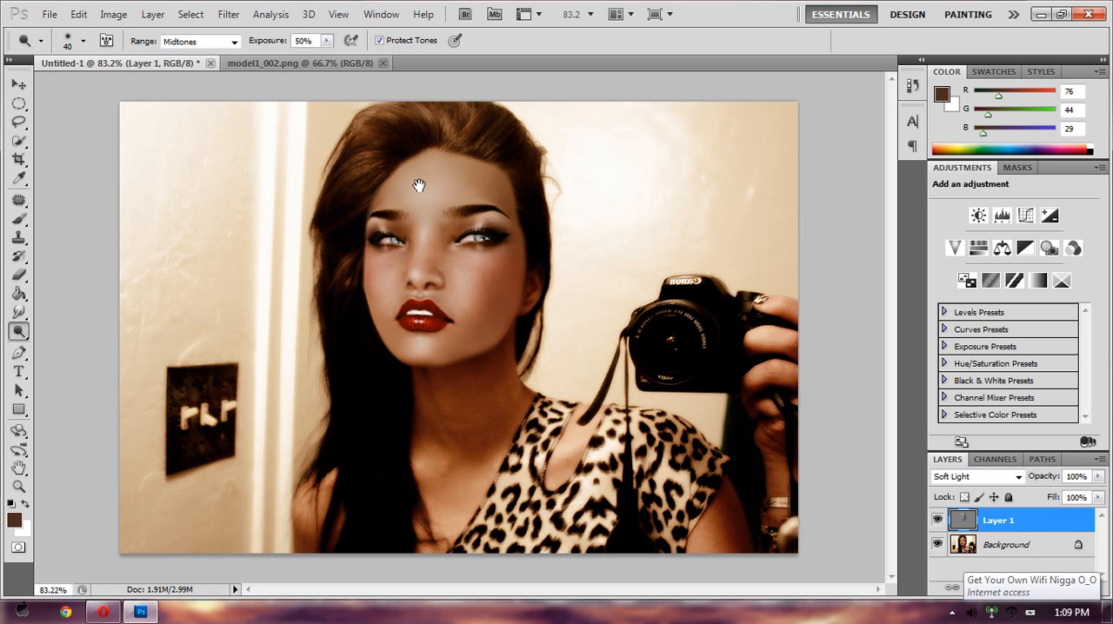
# - Check the dodged and burned face up close and flatten the image into a single background layer
pyautogui.keyDown('alt'); pyautogui.click(509, 306); pyautogui.keyUp('alt')
pyautogui.scroll(10, 528, 295)
pyautogui.scroll(-2, 522, 300)
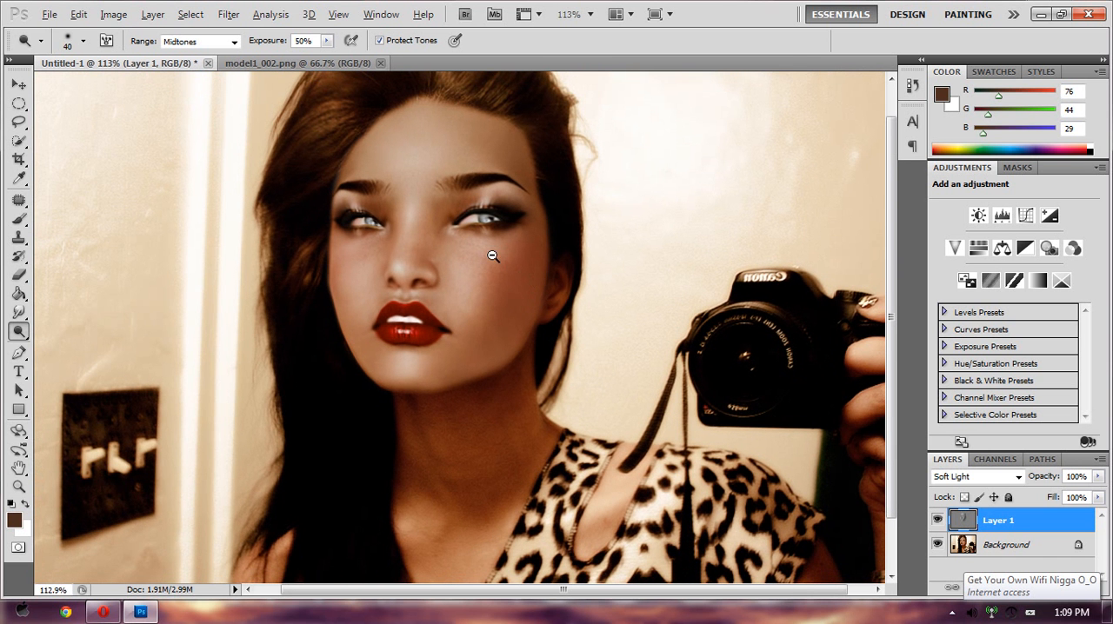
pyautogui.scroll(-2, 468, 281)
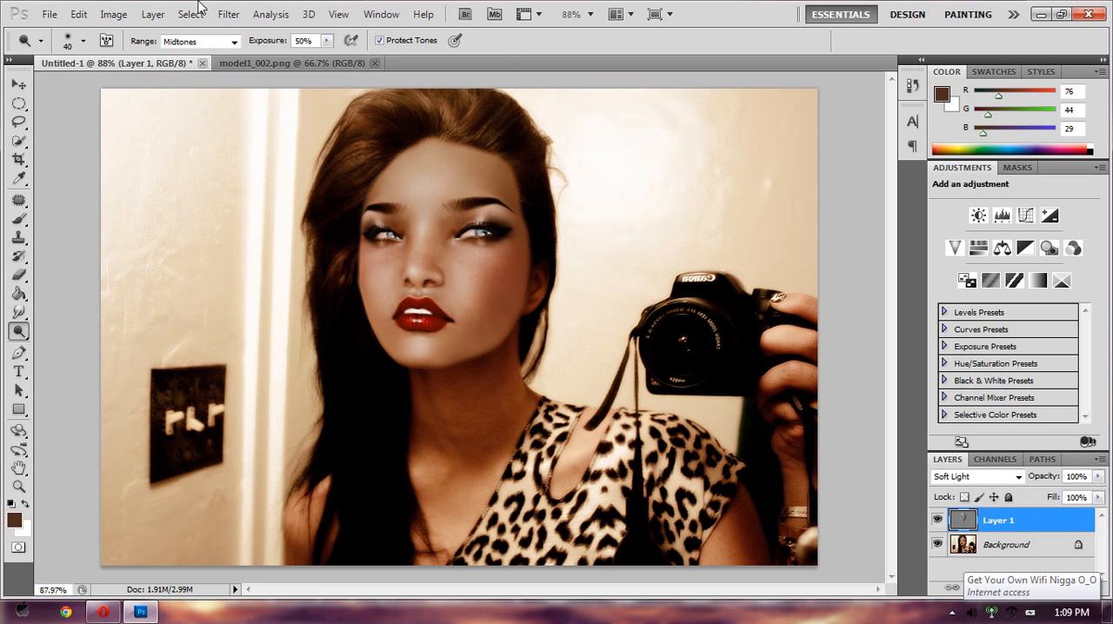
pyautogui.click(153, 16)
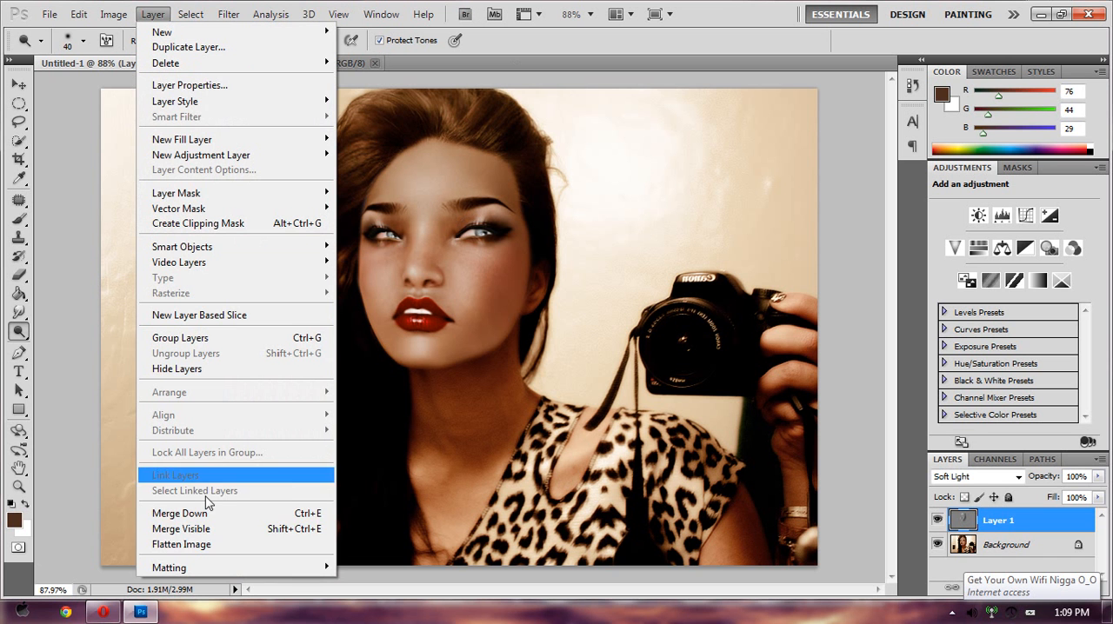
pyautogui.click(224, 548)
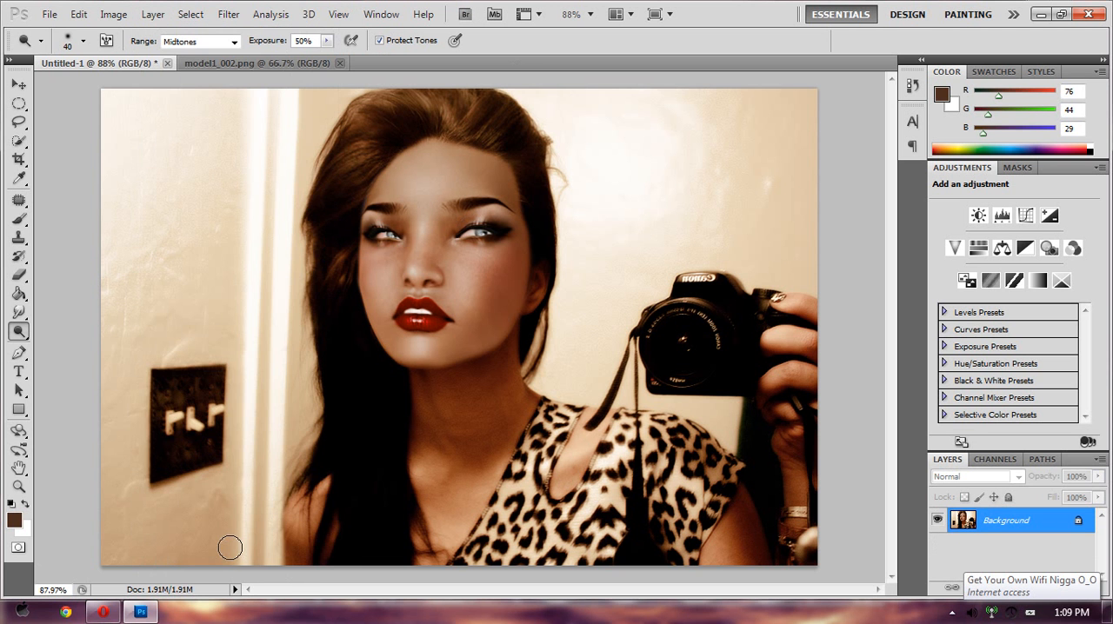
# - Save the picture to the Desktop as a non-interlaced PNG named morph
pyautogui.doubleClick(63, 9)
pyautogui.click(64, 14)
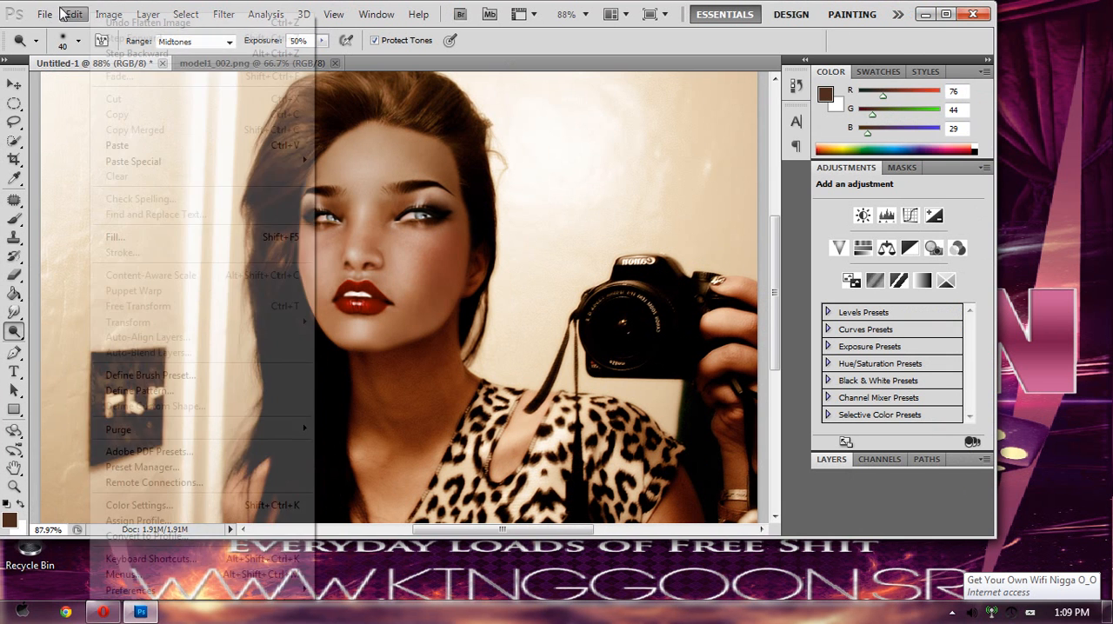
pyautogui.moveTo(48, 14)
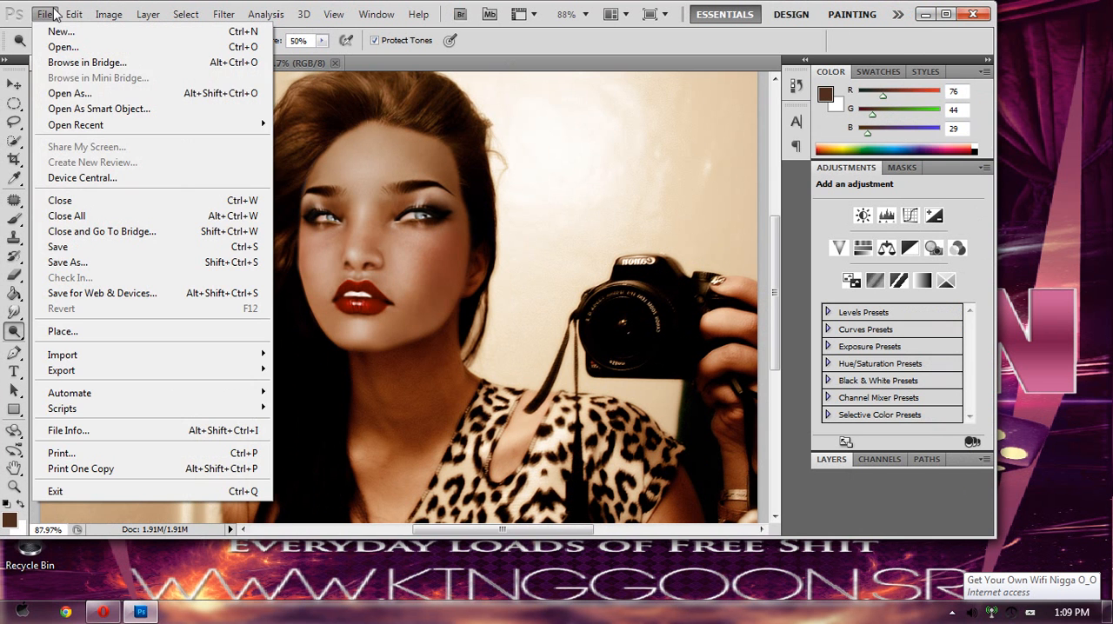
pyautogui.click(103, 263)
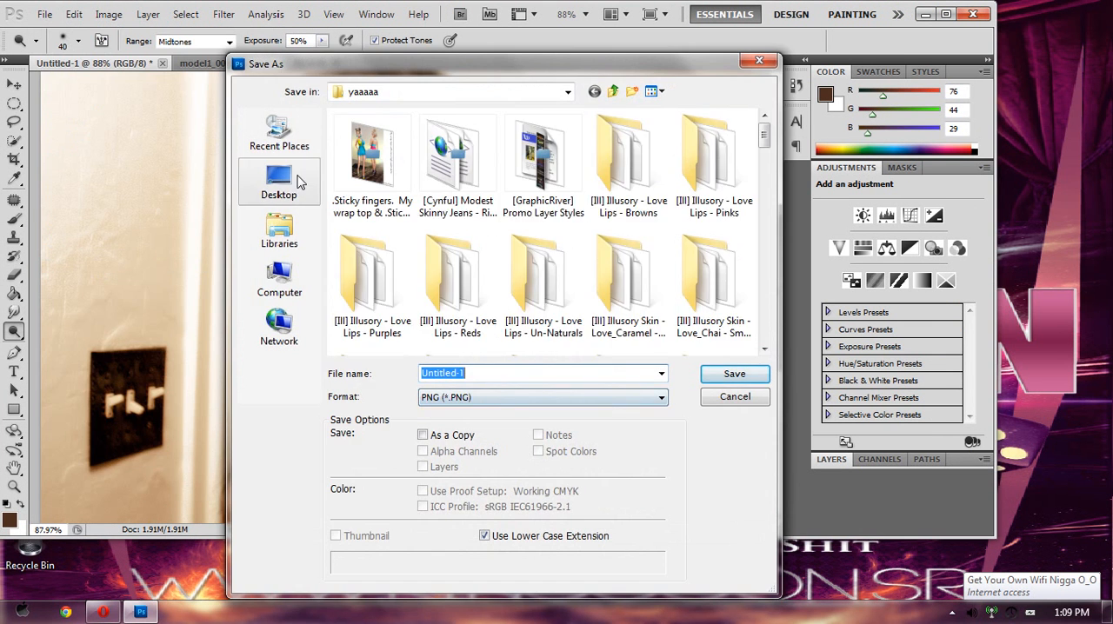
pyautogui.click(279, 182)
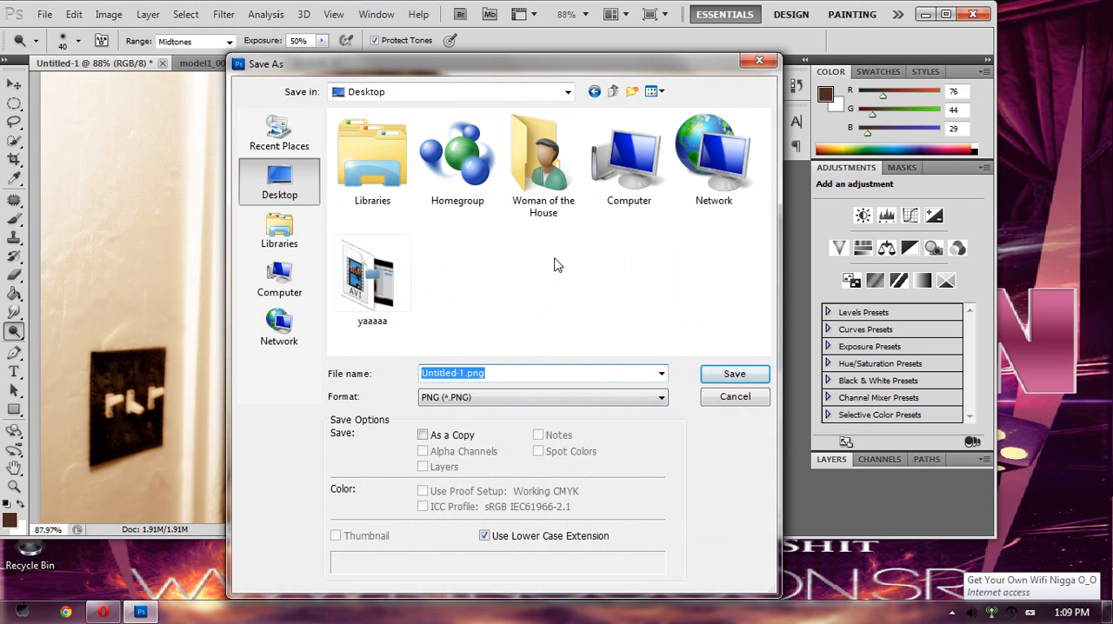
pyautogui.write('morph')
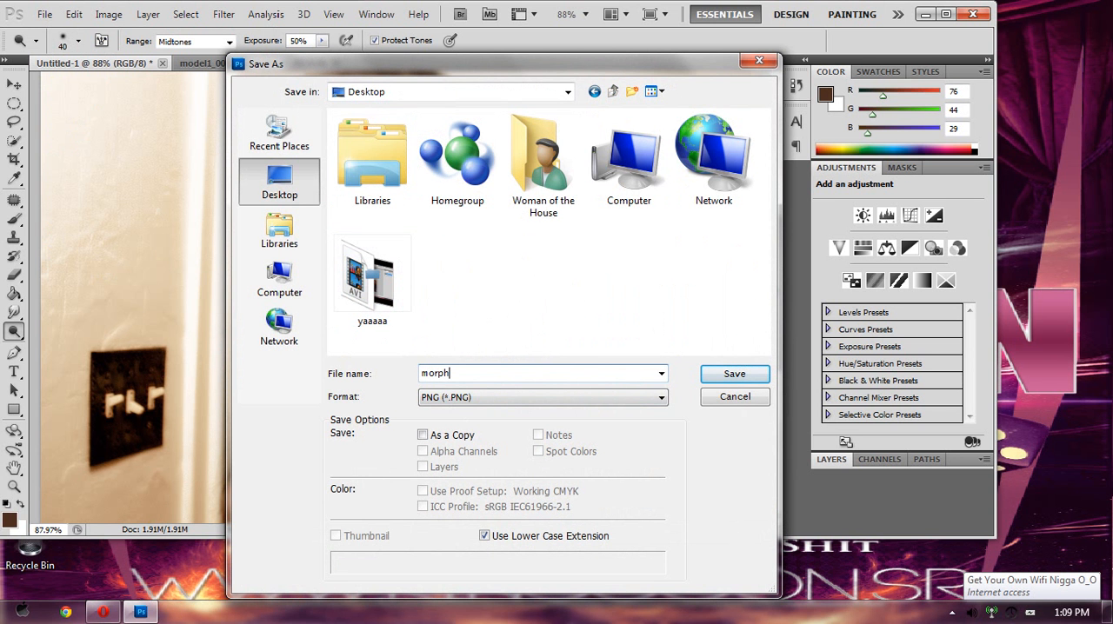
pyautogui.click(733, 375)
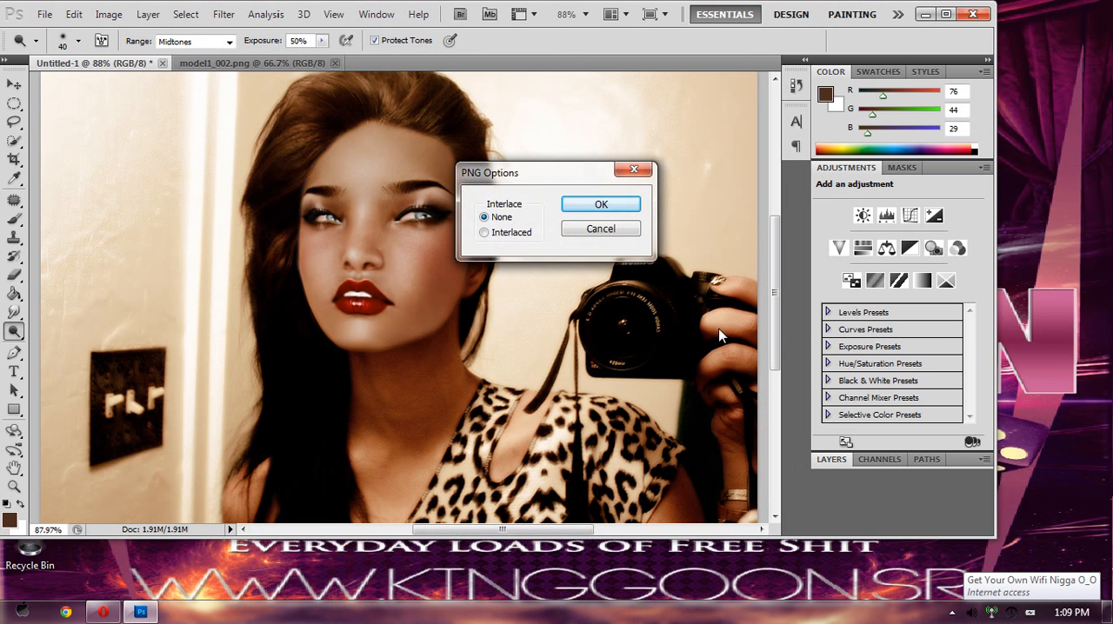
pyautogui.click(632, 212)
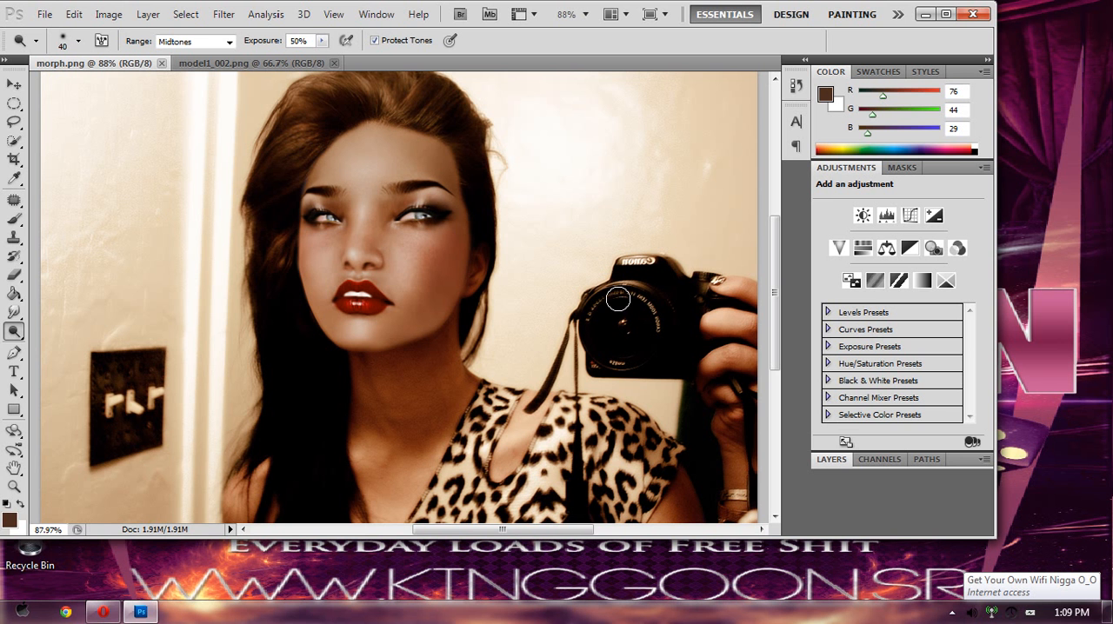
pyautogui.click(953, 612)
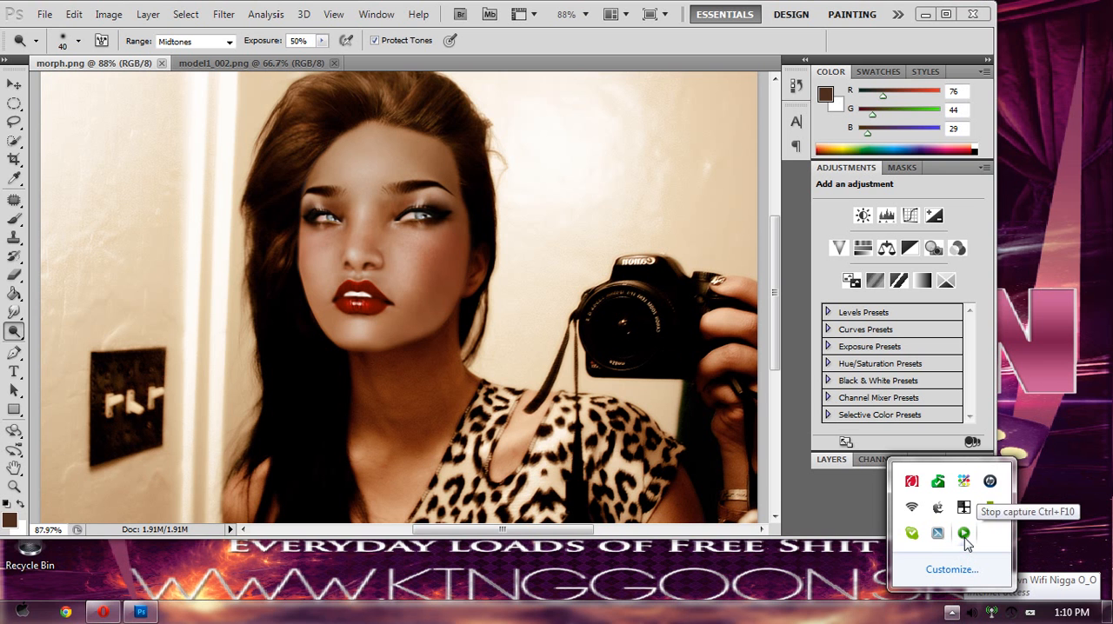